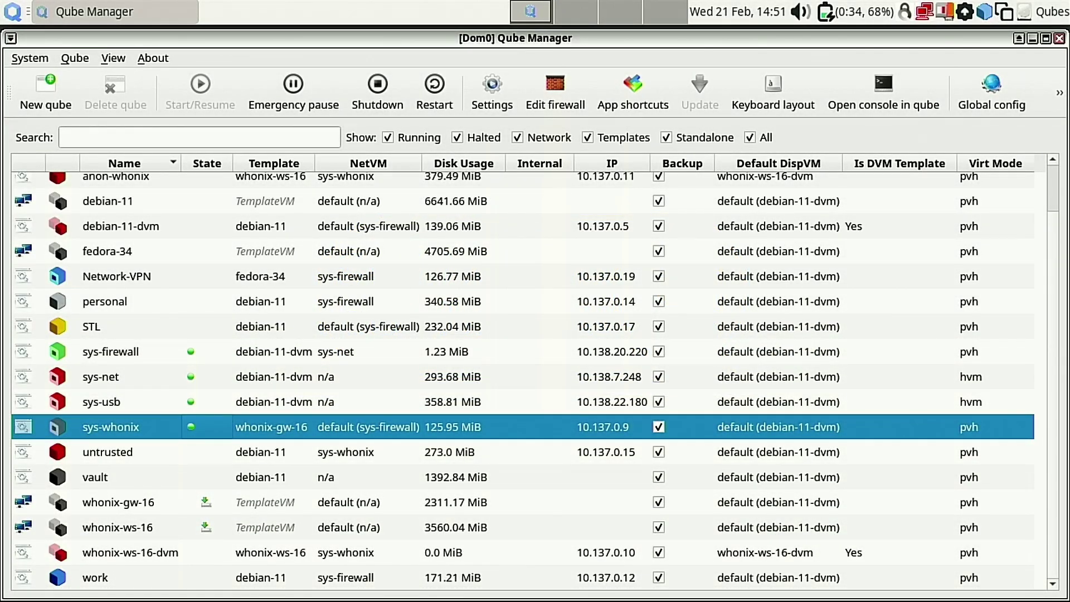
- Review the list of qubes and their templates, checking the fedora-34 template and the Network-VPN qube based on it
scroll(444, 302, "up", 1)
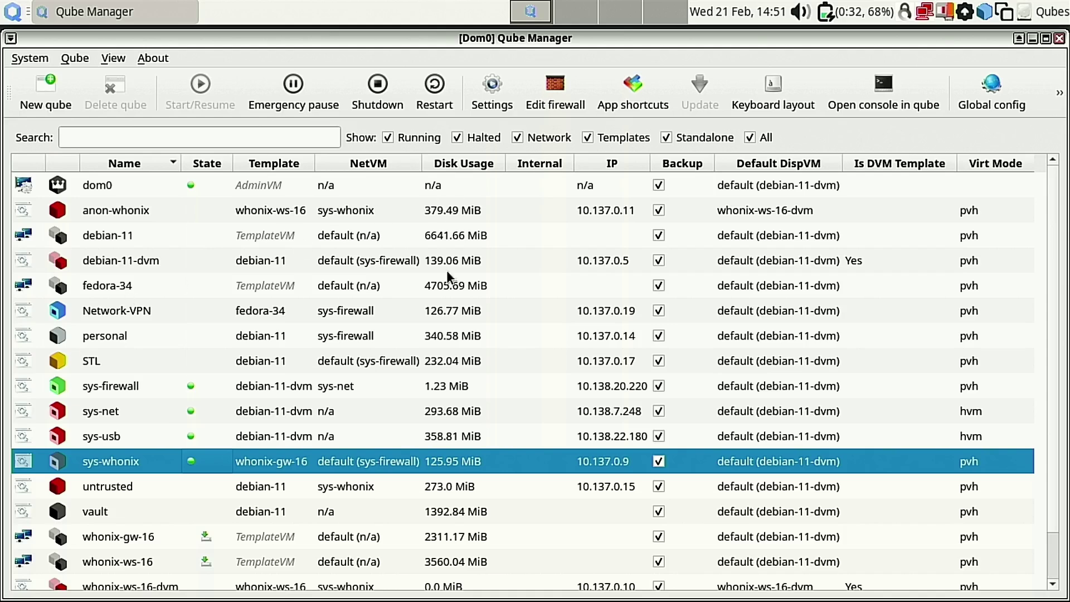
scroll(314, 431, "down", 1)
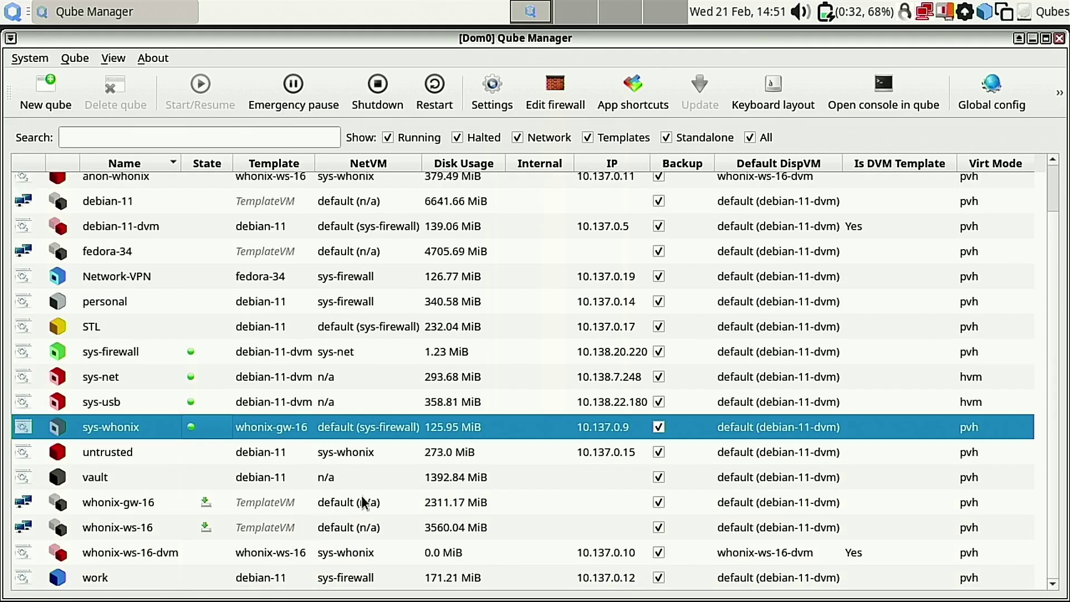
scroll(407, 404, "up", 1)
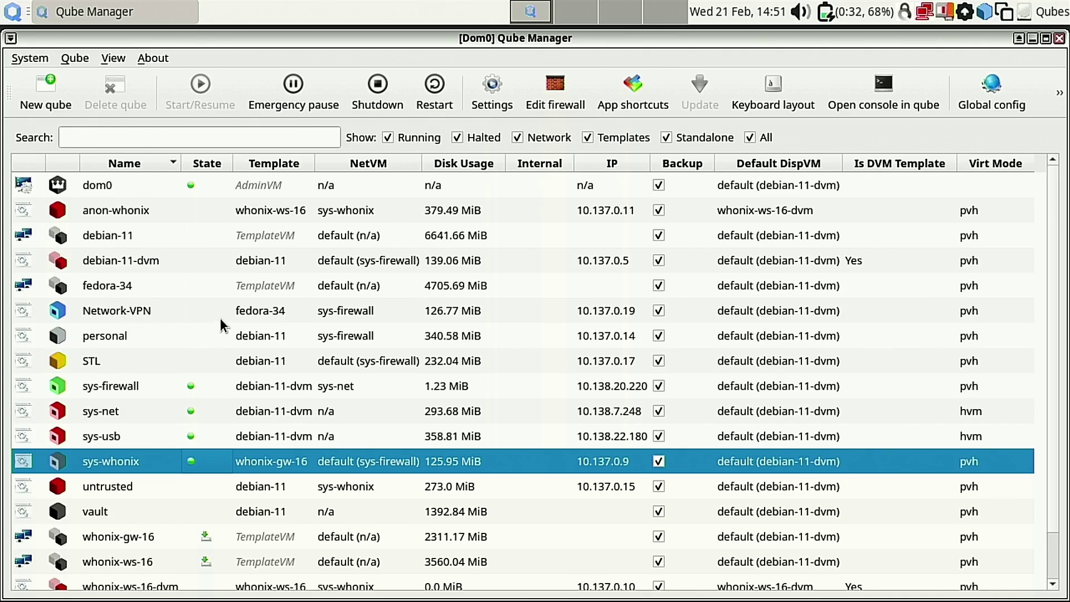
scroll(241, 334, "down", 1)
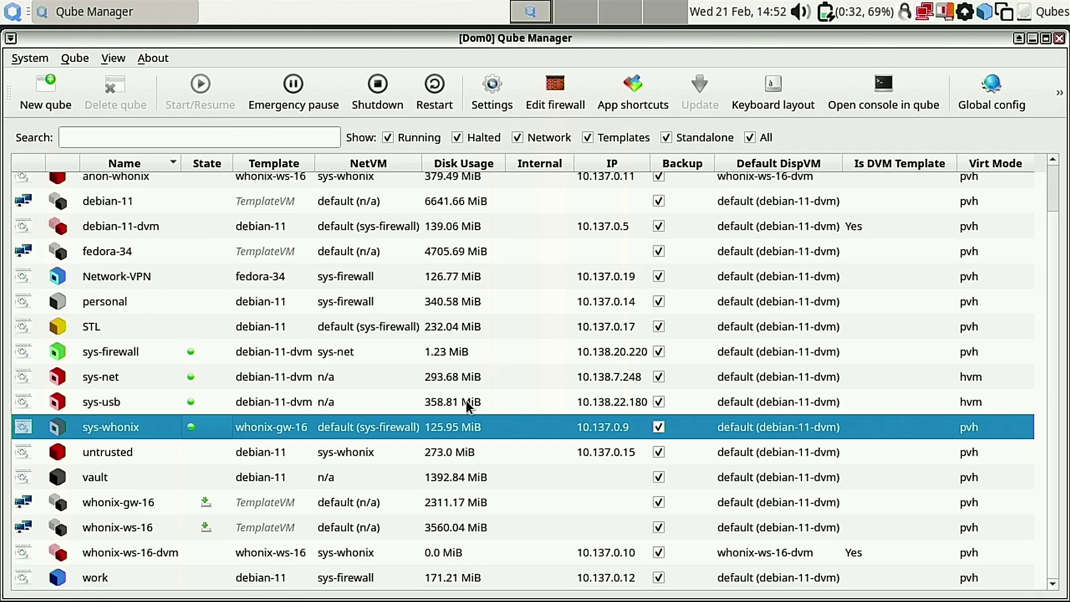
scroll(549, 390, "up", 1)
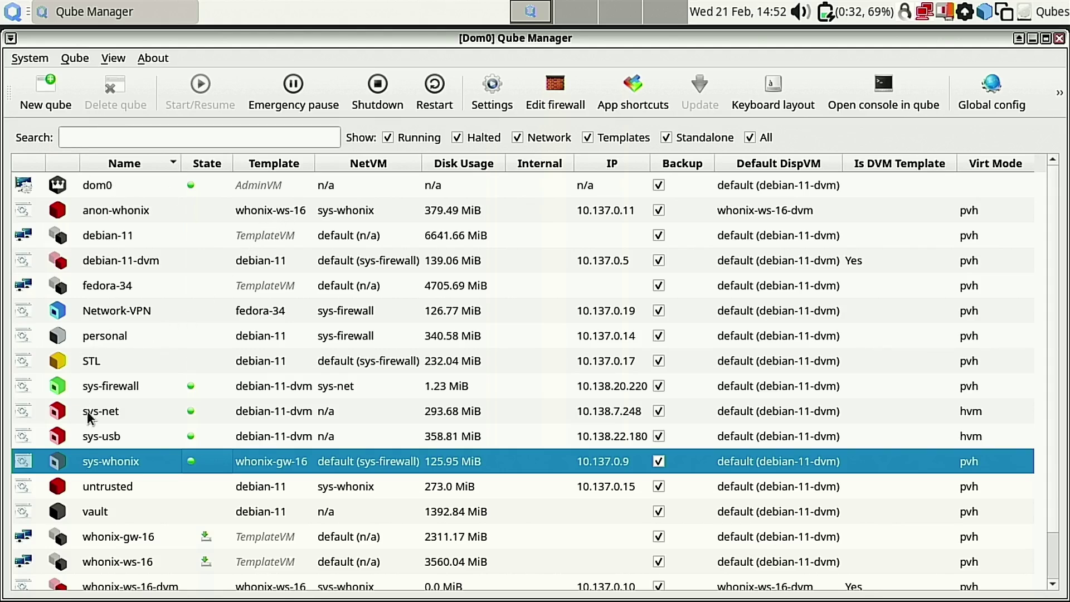
scroll(109, 551, "down", 1)
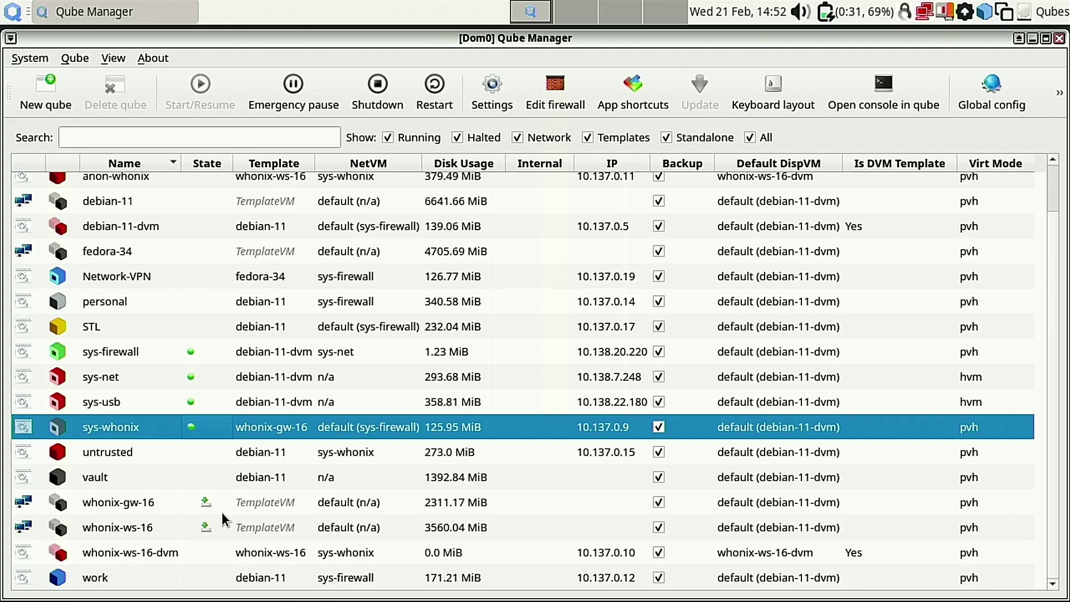
left_click(139, 256)
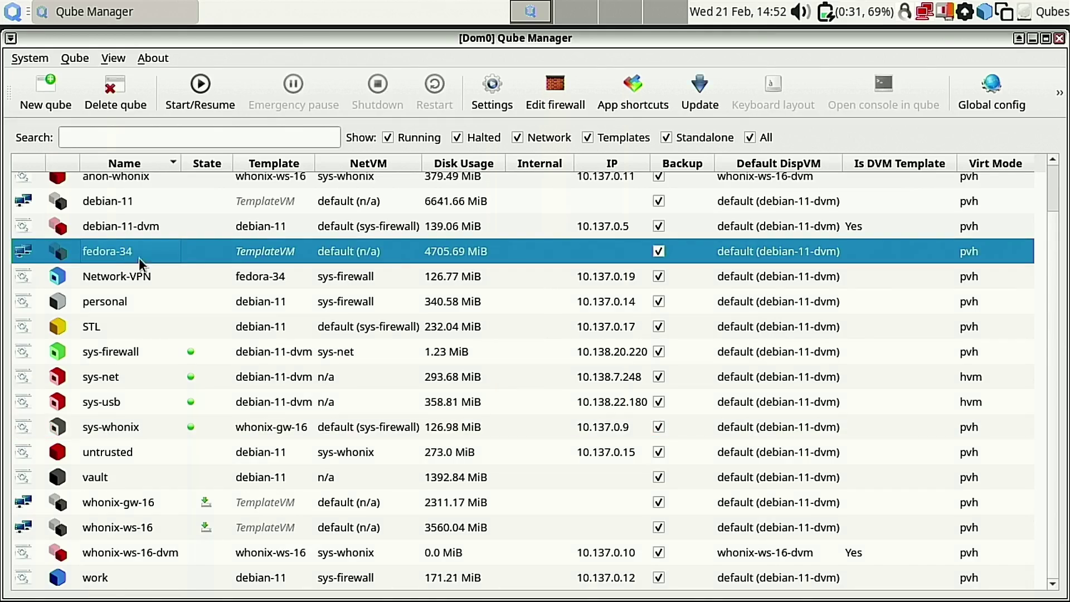
scroll(168, 293, "up", 1)
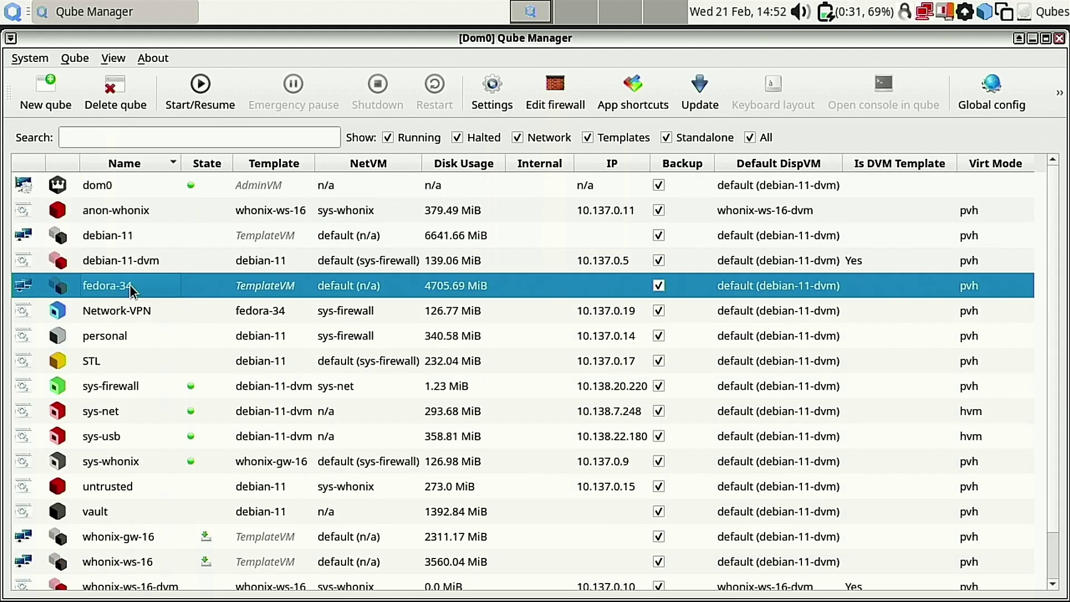
left_click(133, 312)
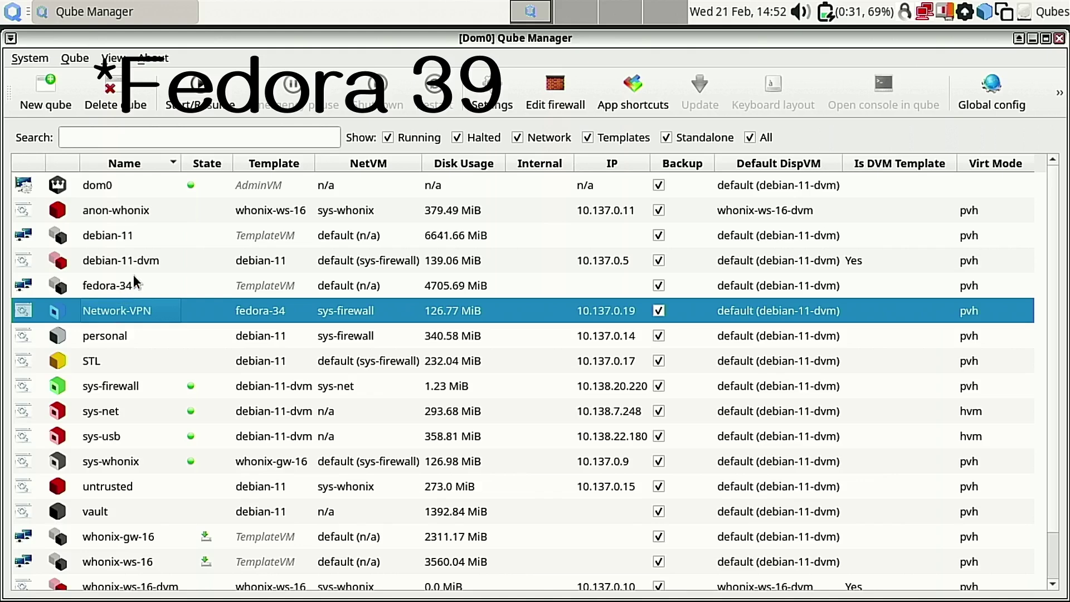
- Open the Qubes Template Manager from the unsupported-template update notice and move its window clear of the qube names
left_click(970, 17)
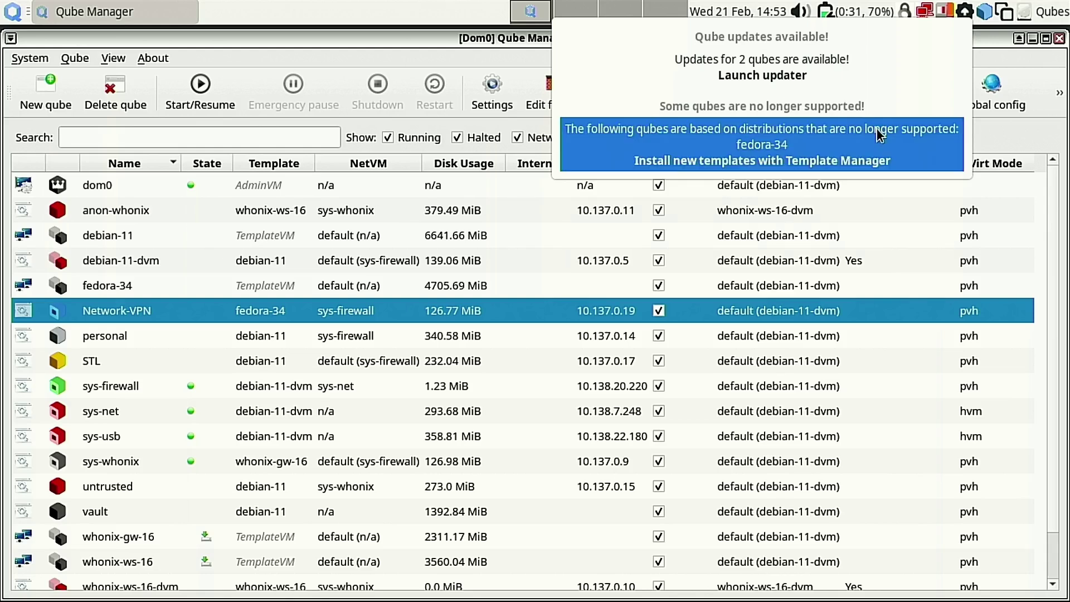
left_click(754, 166)
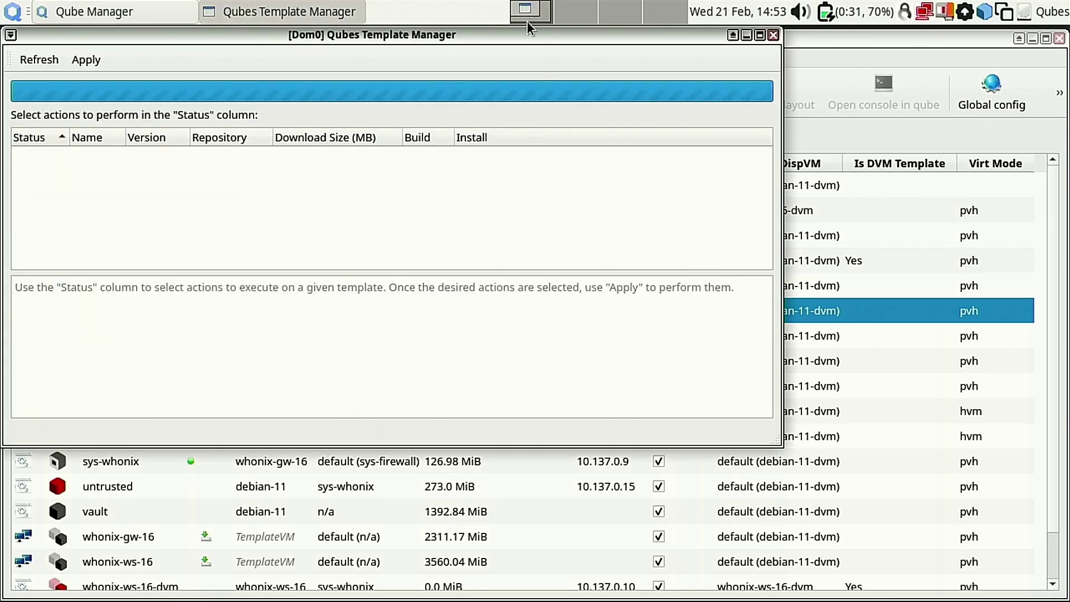
left_click_drag(494, 34, 736, 90)
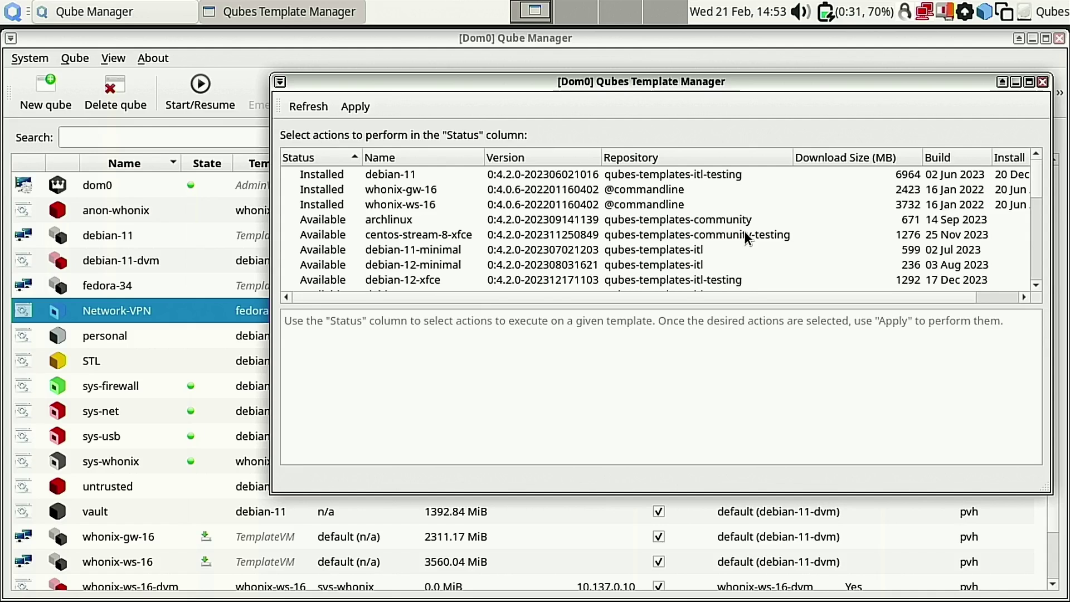
- Browse the installed and available templates, viewing the descriptions of debian-11, archlinux, centos-stream-8-xfce, debian-12-minimal, debian-12-xfce and fedora-39
left_click(404, 177)
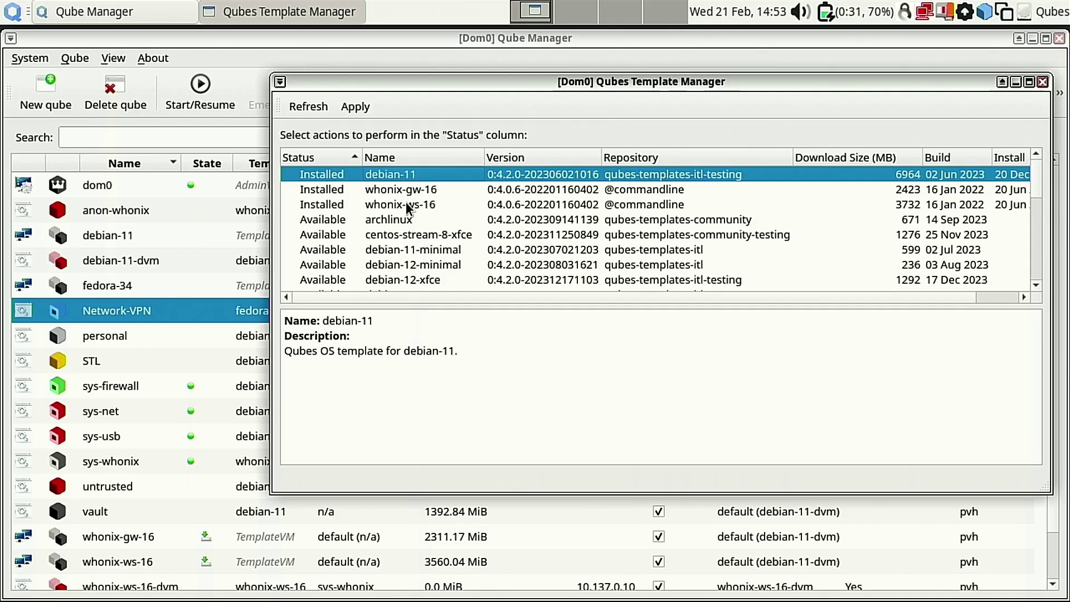
scroll(232, 535, "down", 1)
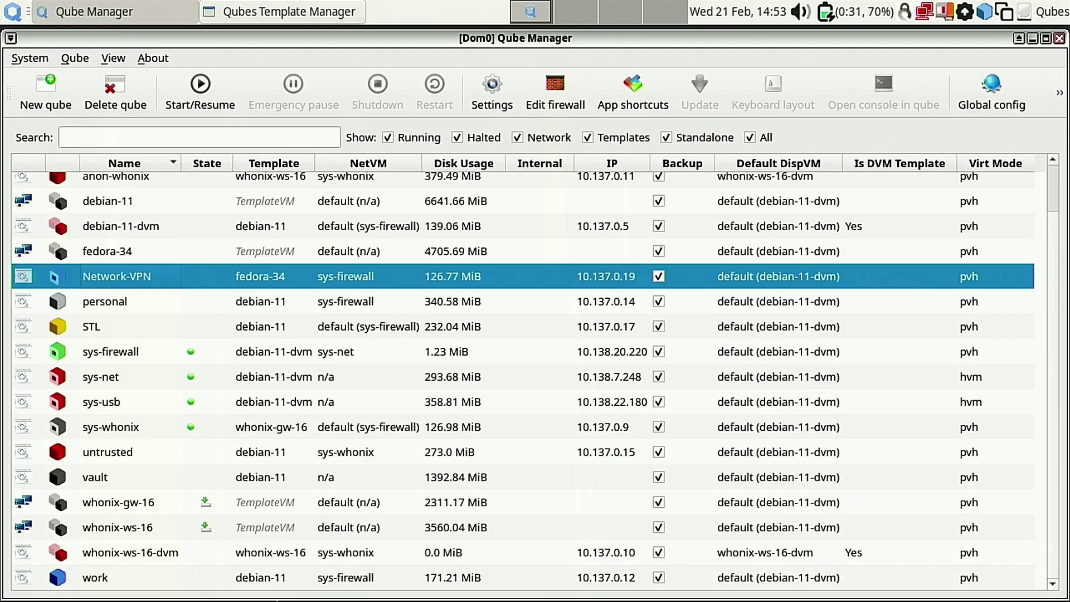
left_click(282, 12)
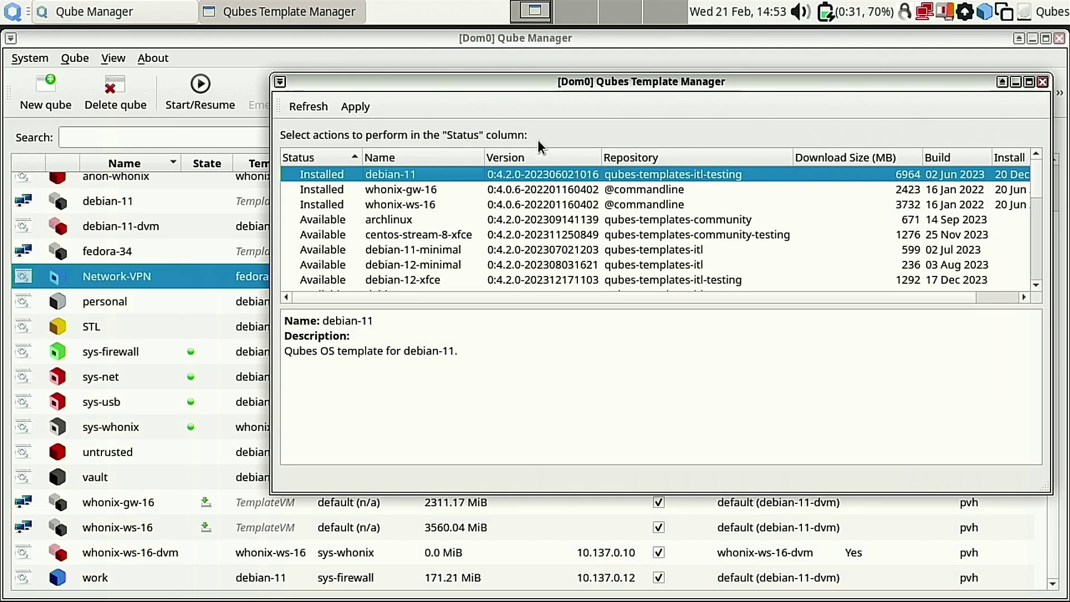
left_click(394, 219)
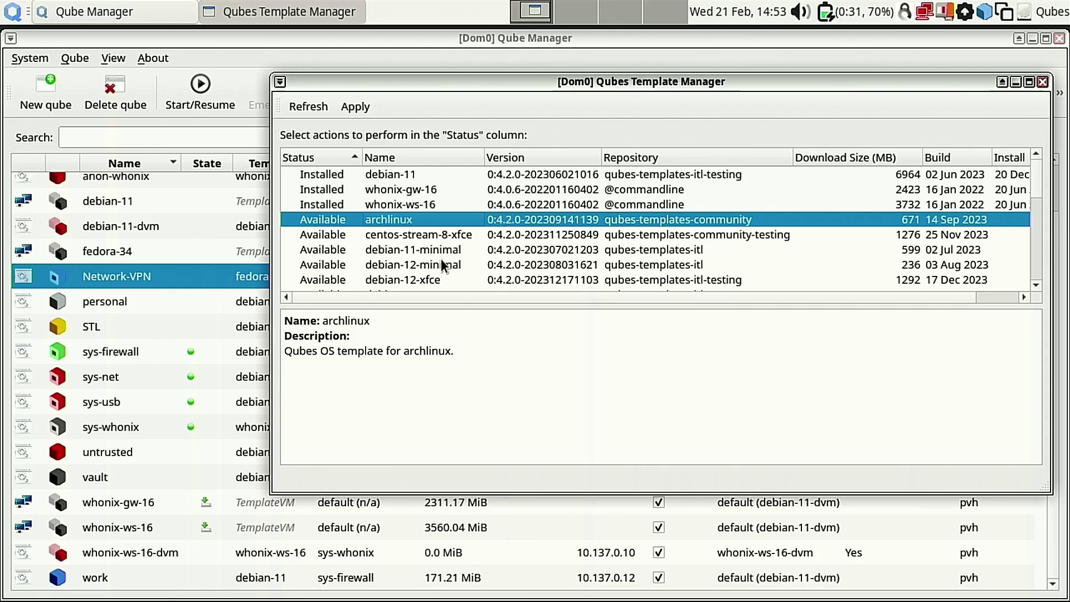
left_click(422, 234)
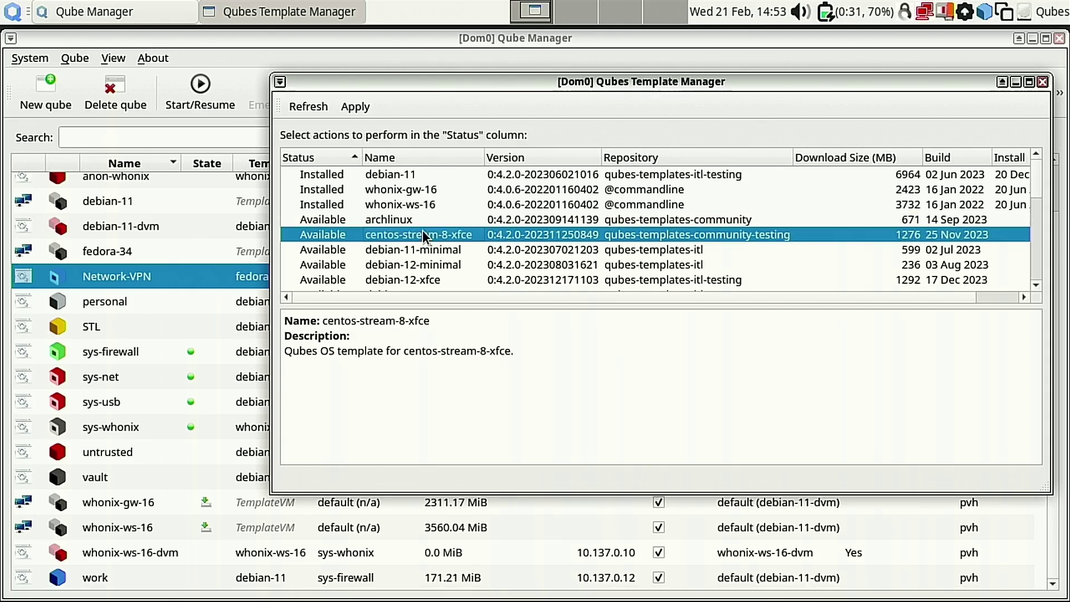
left_click(439, 265)
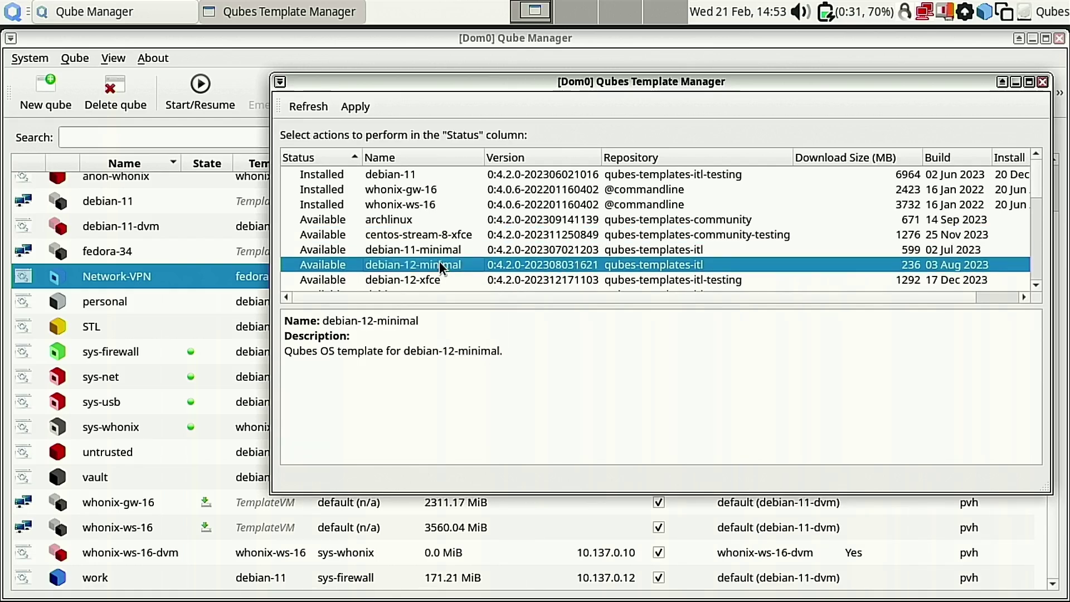
scroll(468, 260, "down", 1)
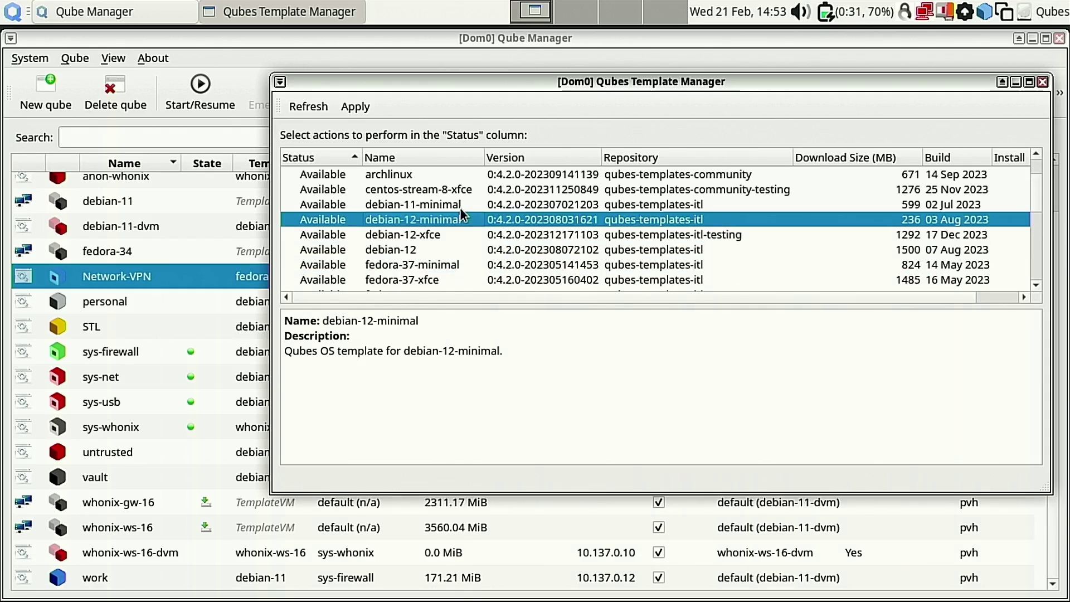
left_click(421, 235)
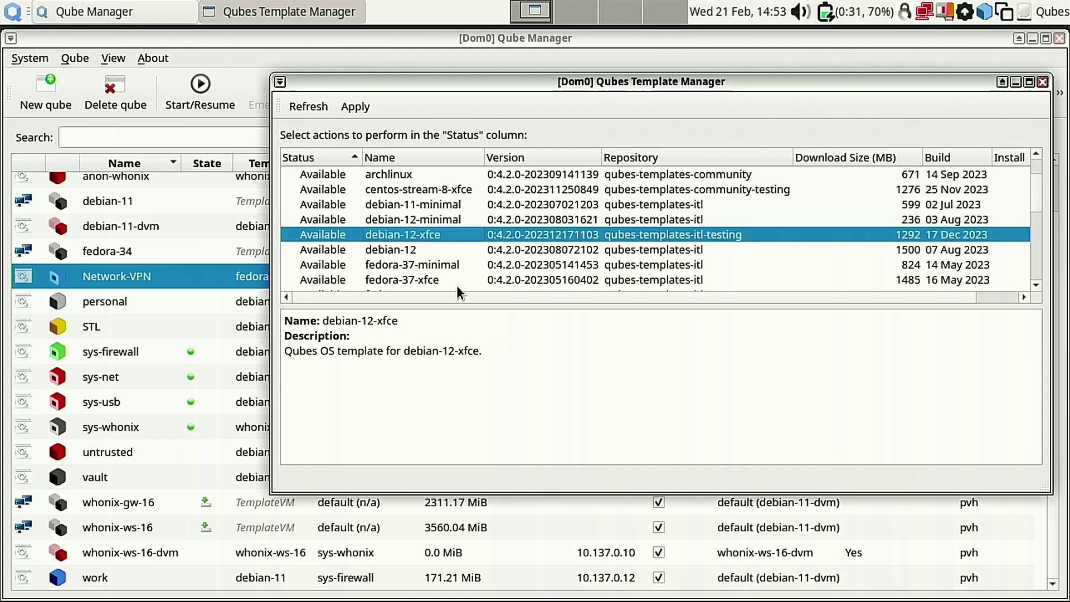
left_click(411, 251)
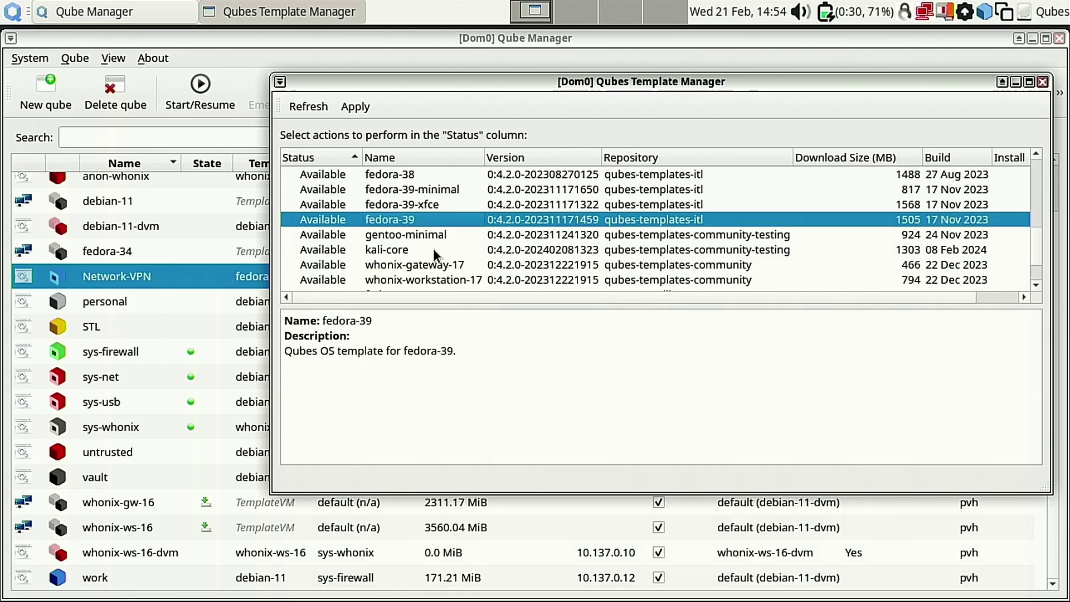
scroll(433, 248, "up", 1)
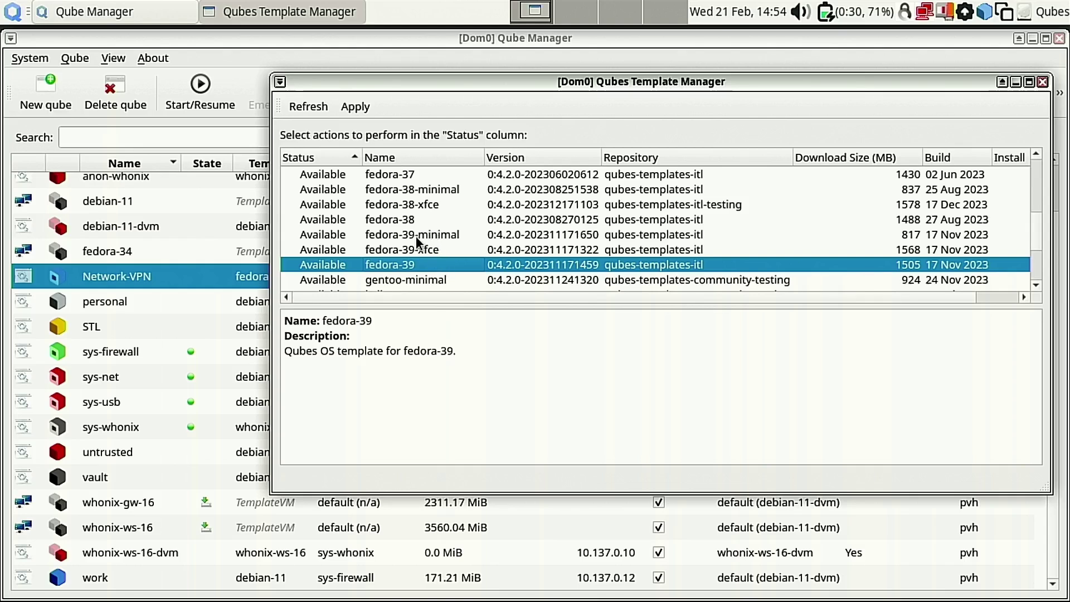
scroll(414, 237, "down", 1)
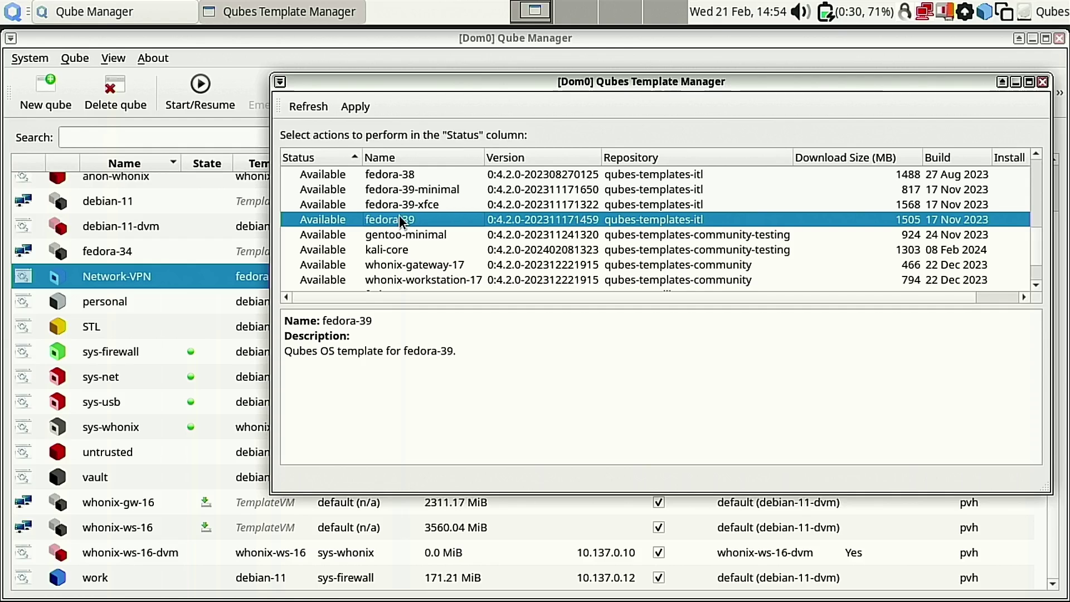
- Try to apply the installation of the selected fedora-39 template without assigning it an action
left_click(355, 106)
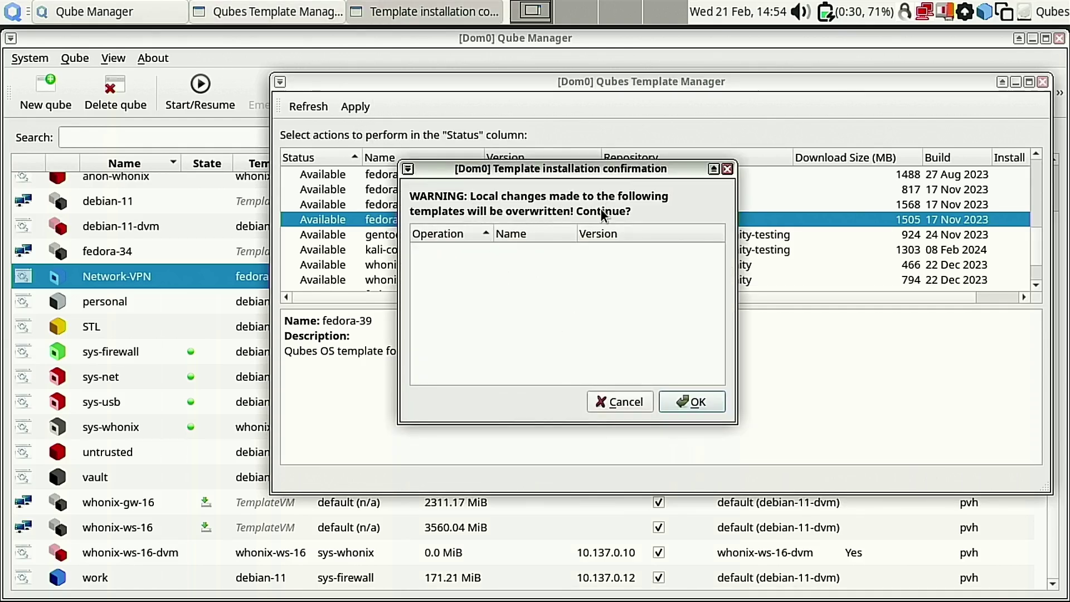
left_click(691, 401)
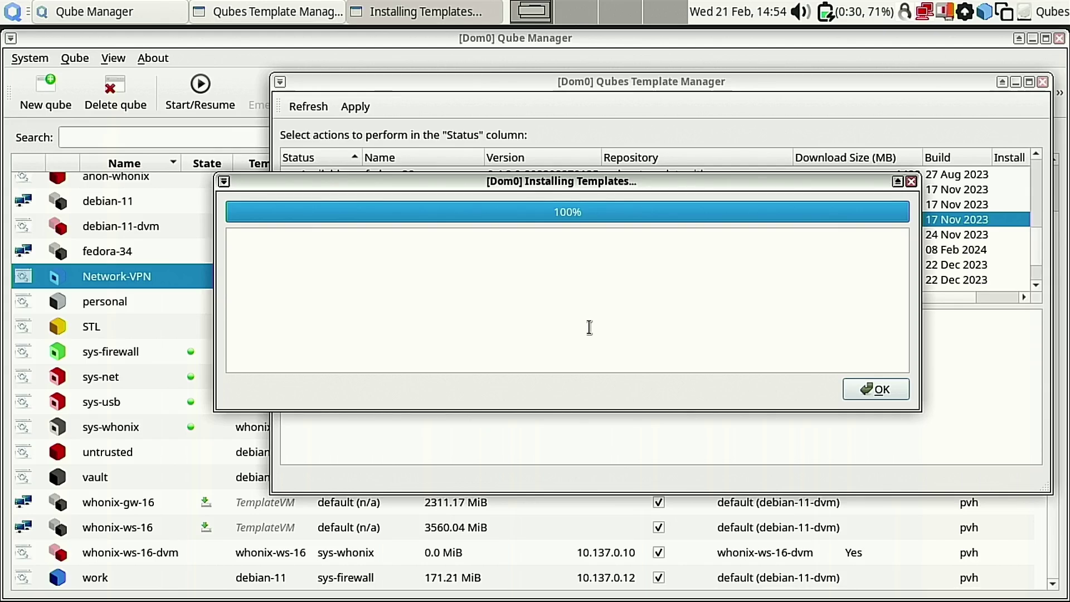
left_click(875, 390)
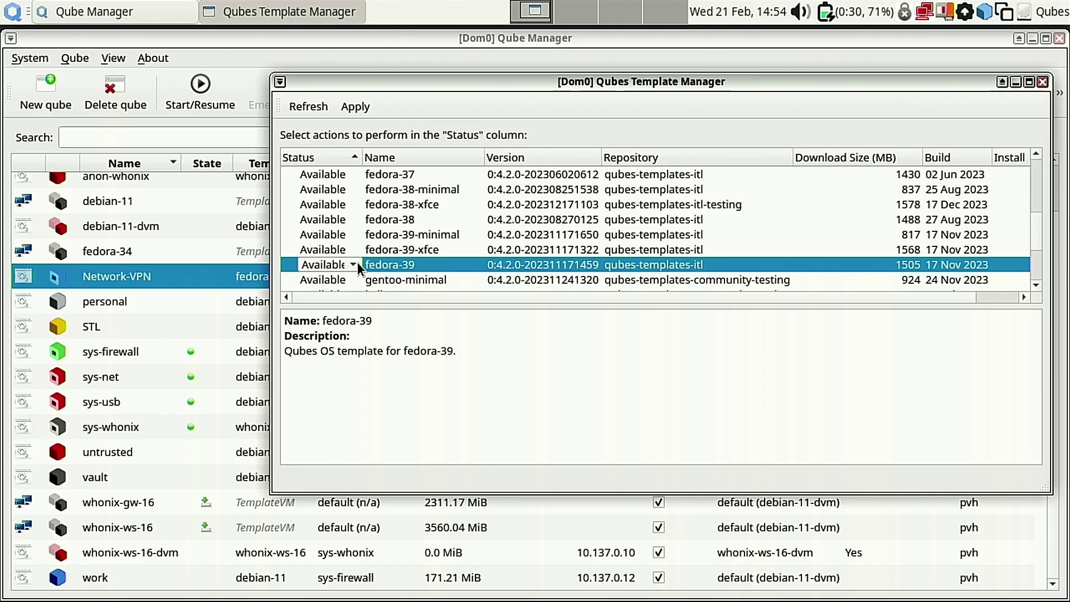
- Mark the fedora-39 template for Install, apply the action and confirm the template installation
left_click(354, 264)
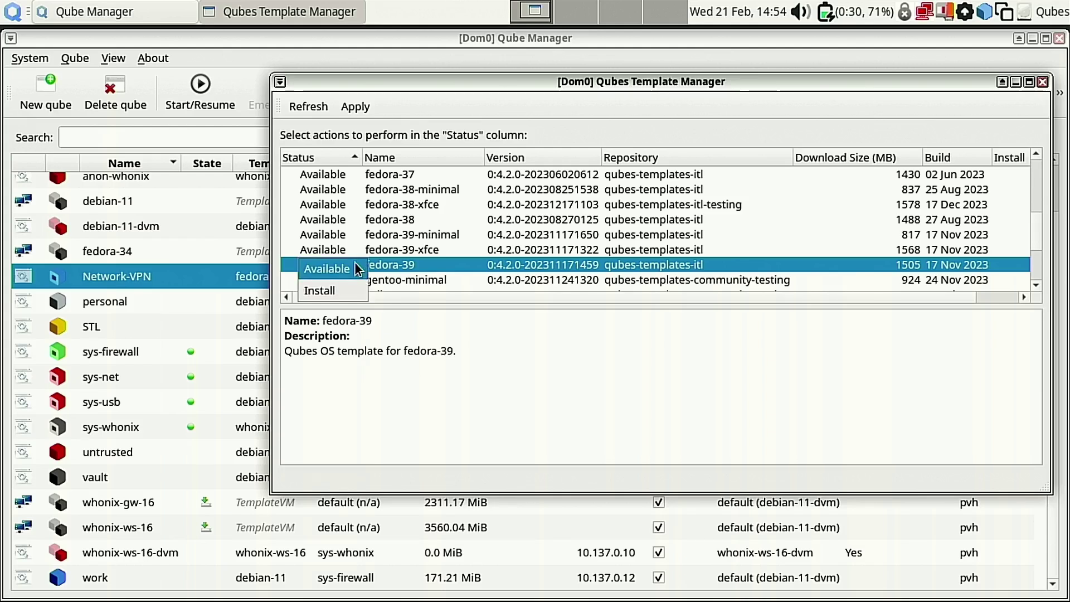
left_click(332, 291)
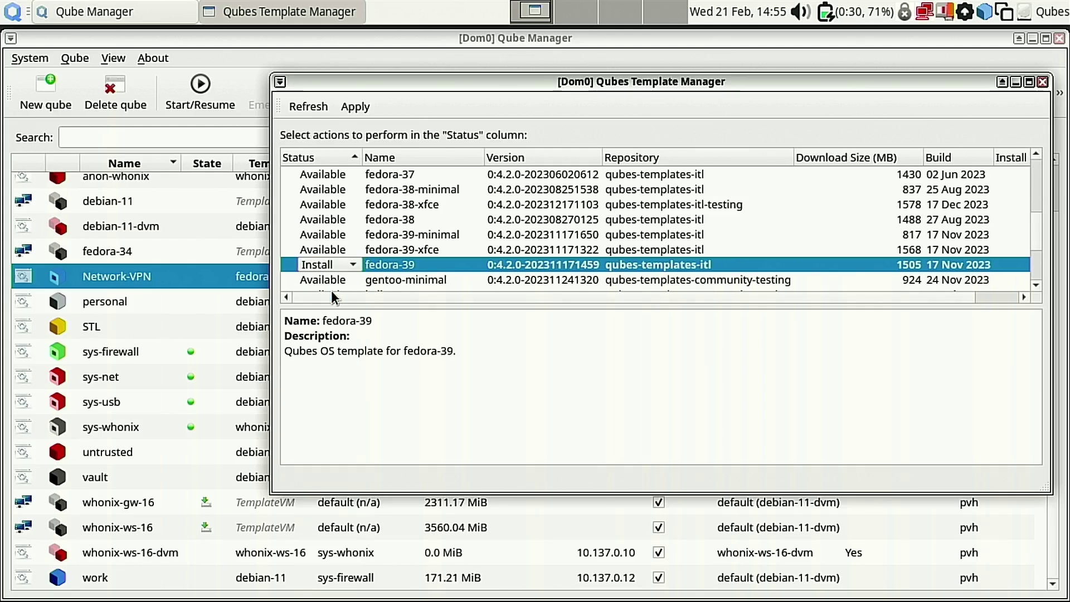
left_click(360, 108)
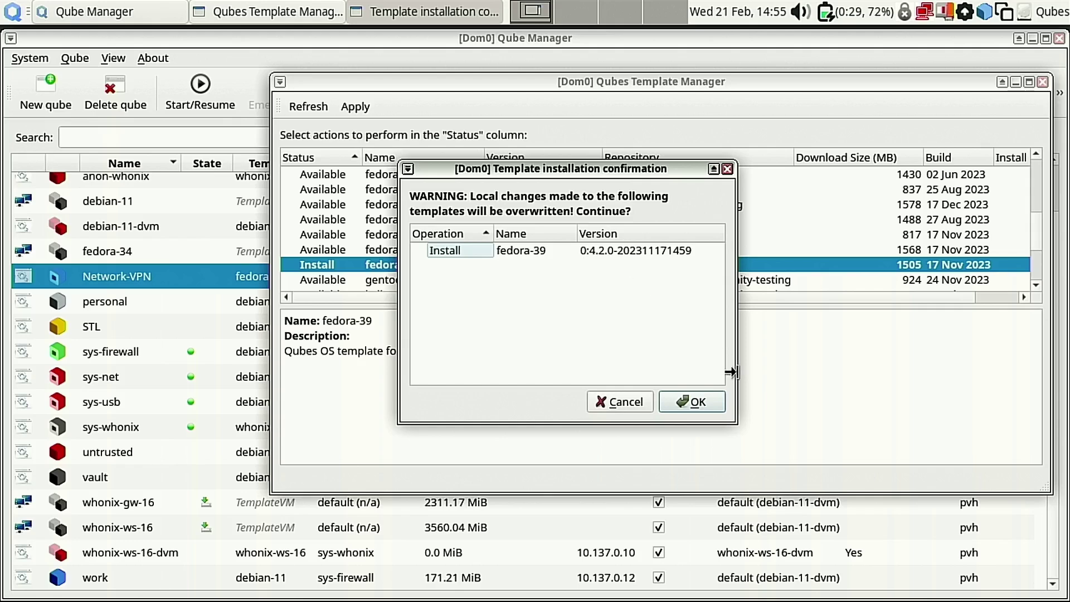
left_click(694, 401)
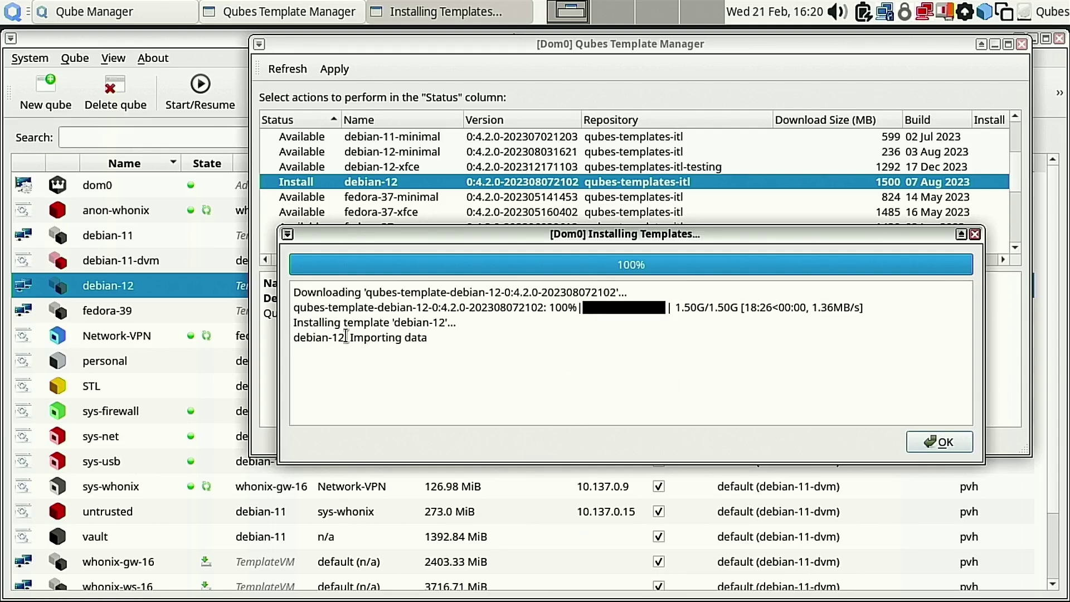
- Close the debian-12 installation log and view the status actions offered for the installed debian-11 template
left_click(937, 442)
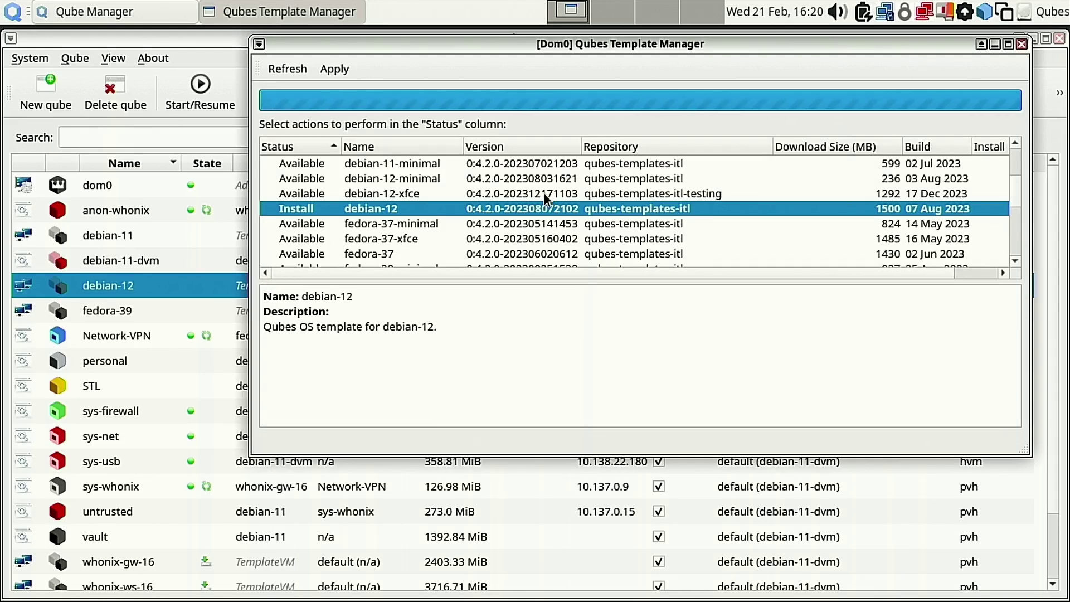
scroll(385, 216, "up", 1)
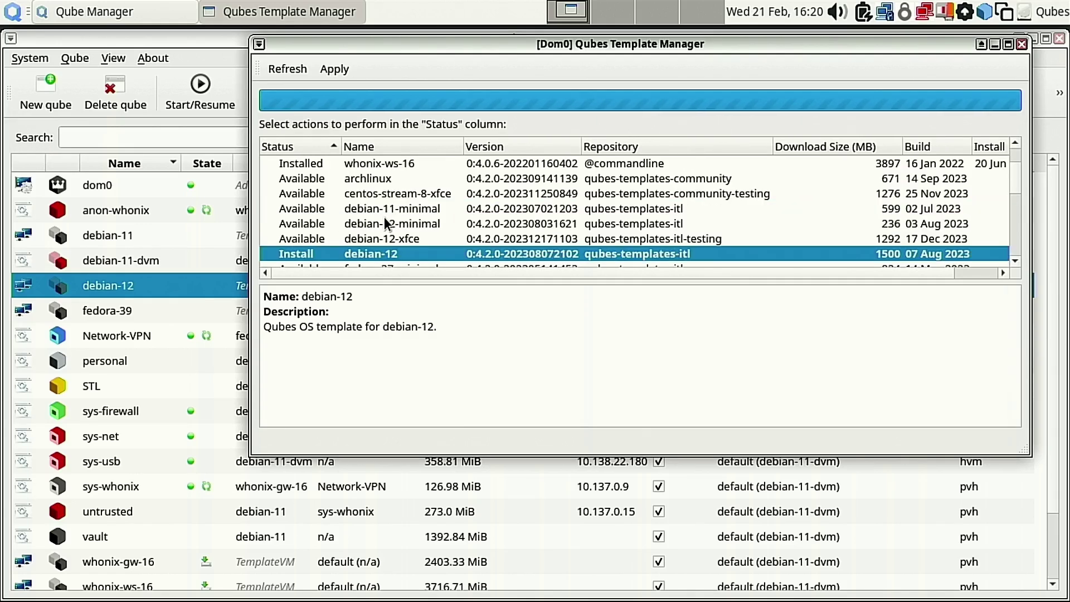
scroll(382, 234, "down", 1)
scroll(398, 224, "up", 5)
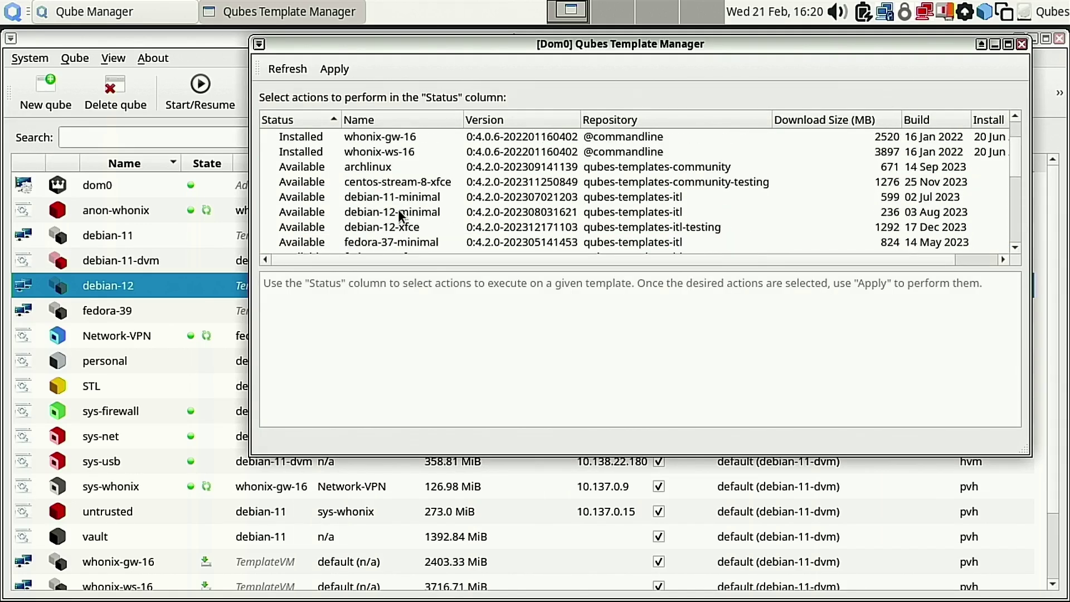
left_click(315, 139)
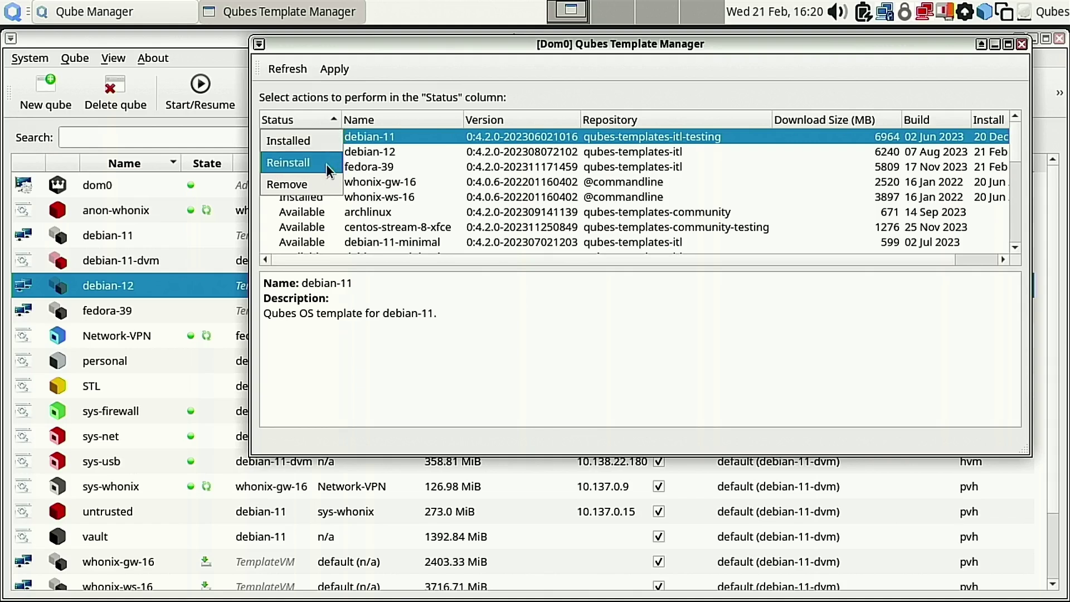
left_click(823, 70)
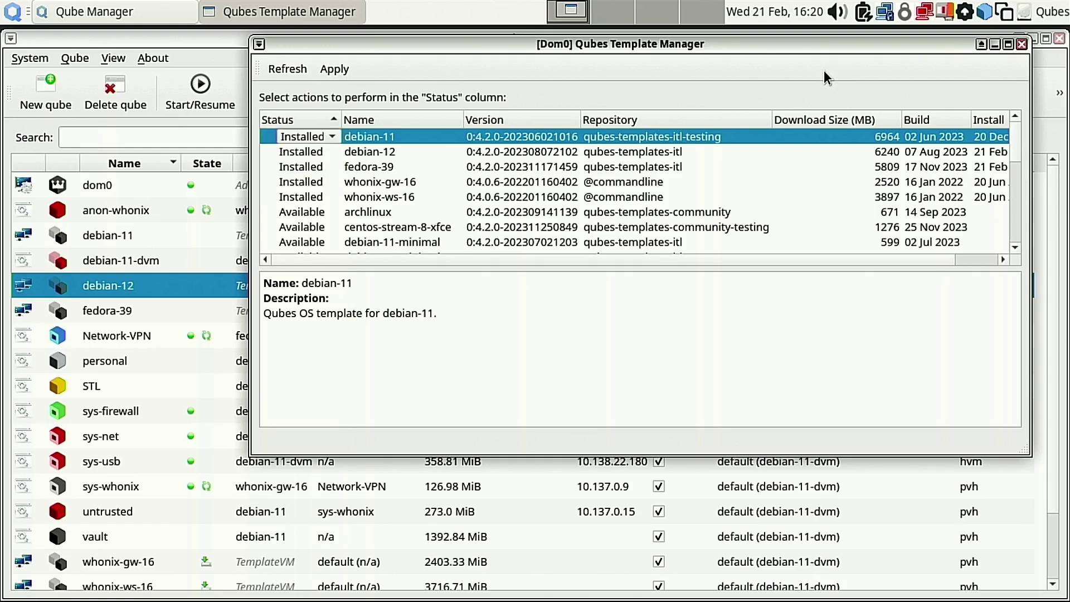
- Close the Template Manager and review which templates the listed qubes use, including the whonix-gw-16 entry
left_click(1025, 45)
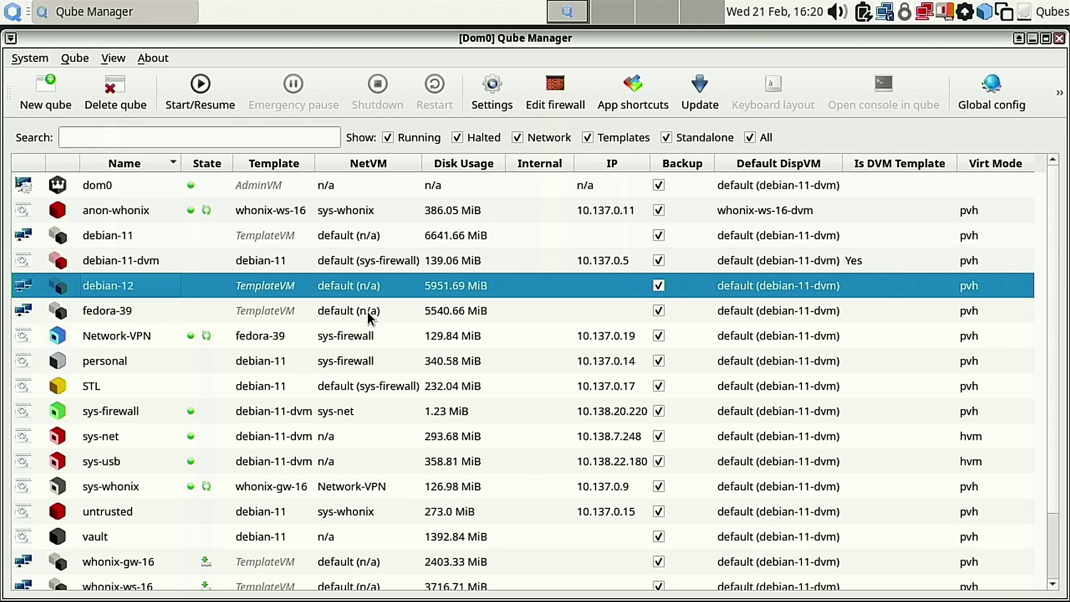
scroll(372, 483, "down", 1)
left_click(138, 506)
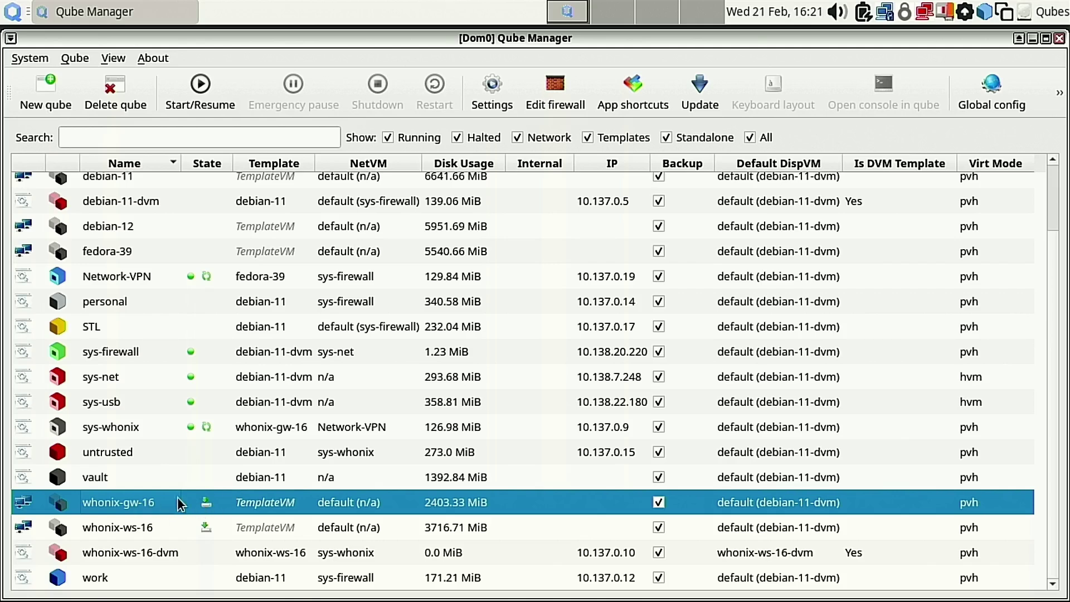
scroll(276, 493, "up", 1)
scroll(234, 503, "down", 1)
scroll(182, 509, "up", 1)
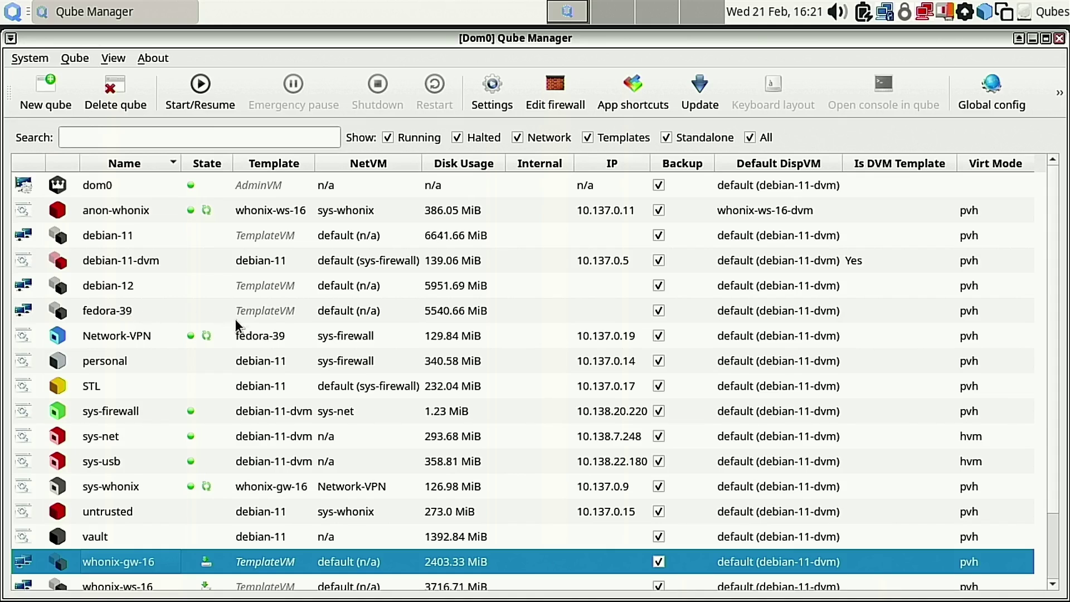
- View the basic settings of the Network-VPN qube and close them without changes
right_click(132, 333)
left_click(223, 218)
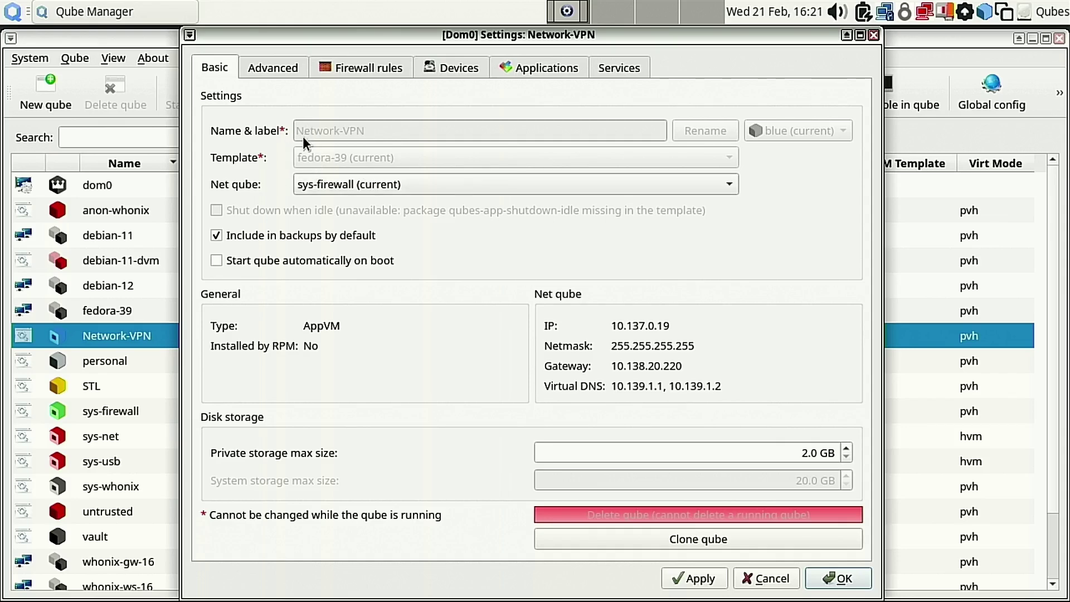
left_click(861, 36)
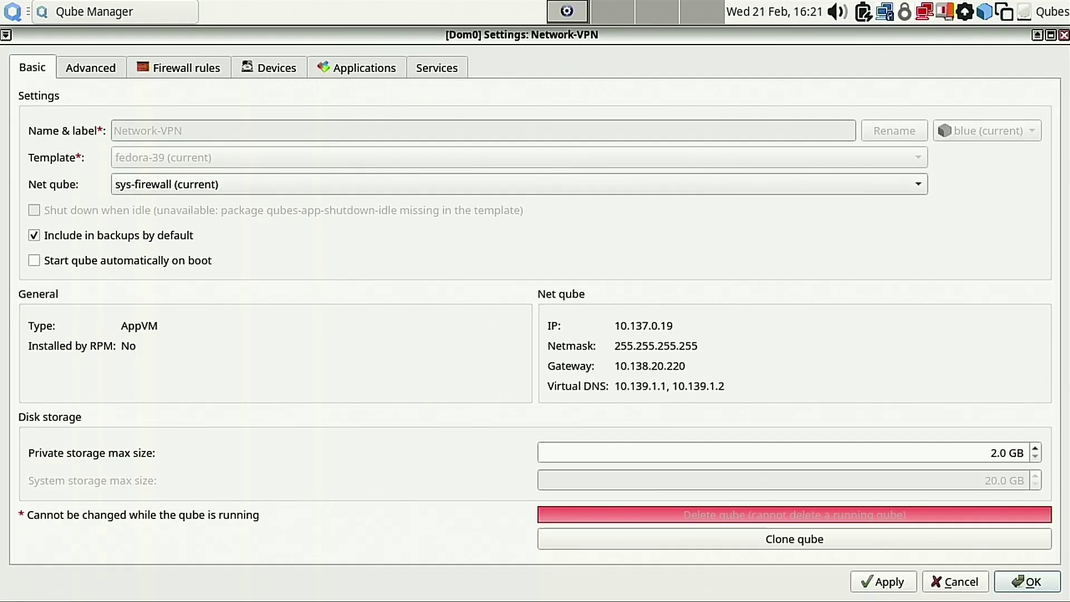
left_click(1063, 35)
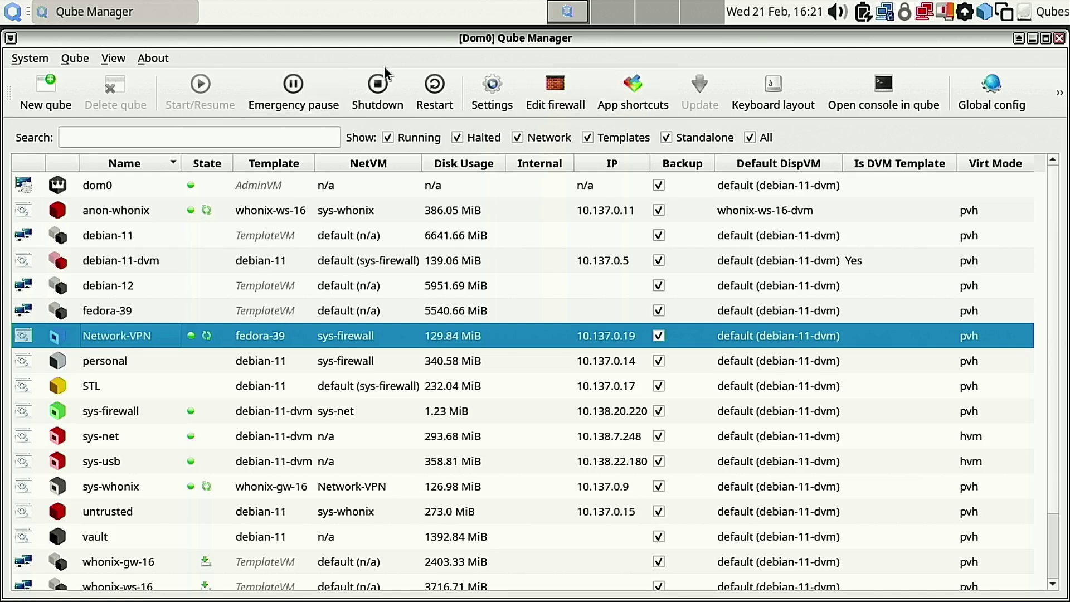
- Shut down the Network-VPN qube together with its connected qubes sys-whonix and anon-whonix
left_click(364, 92)
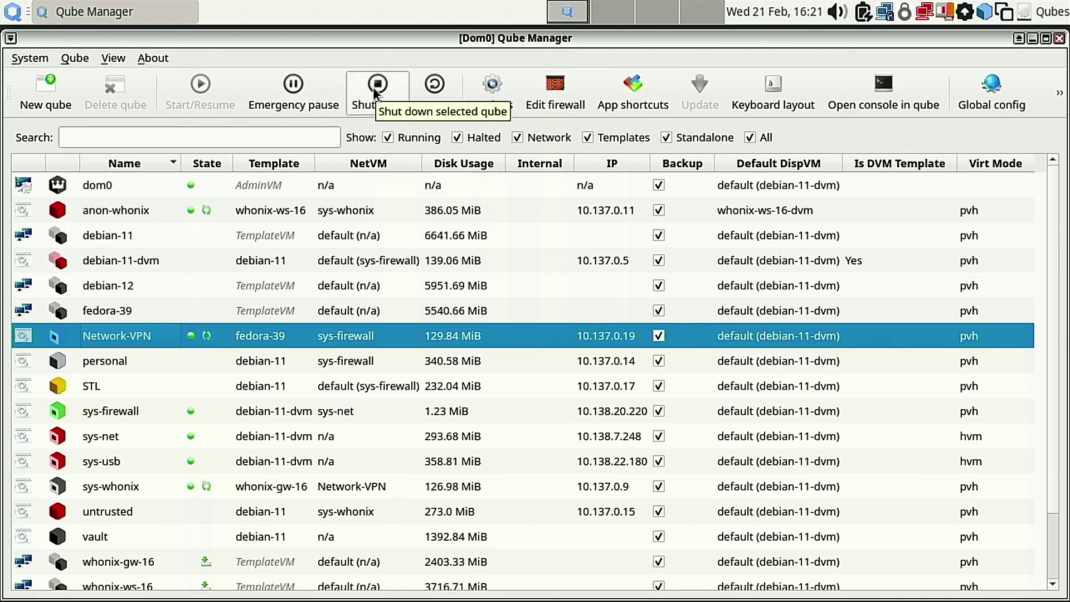
left_click(675, 322)
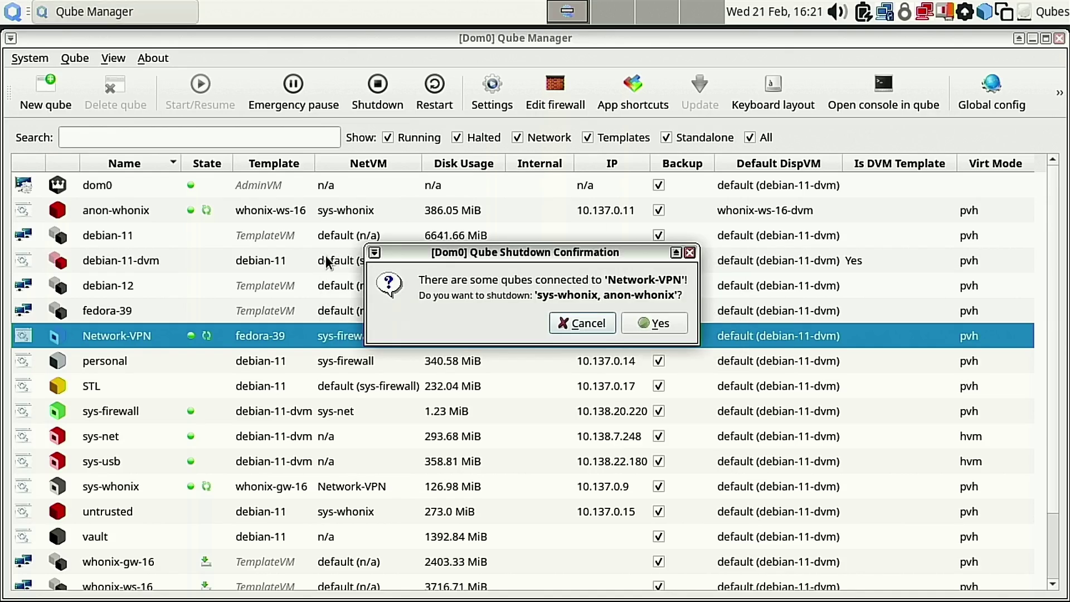
left_click(664, 324)
scroll(378, 442, "down", 1)
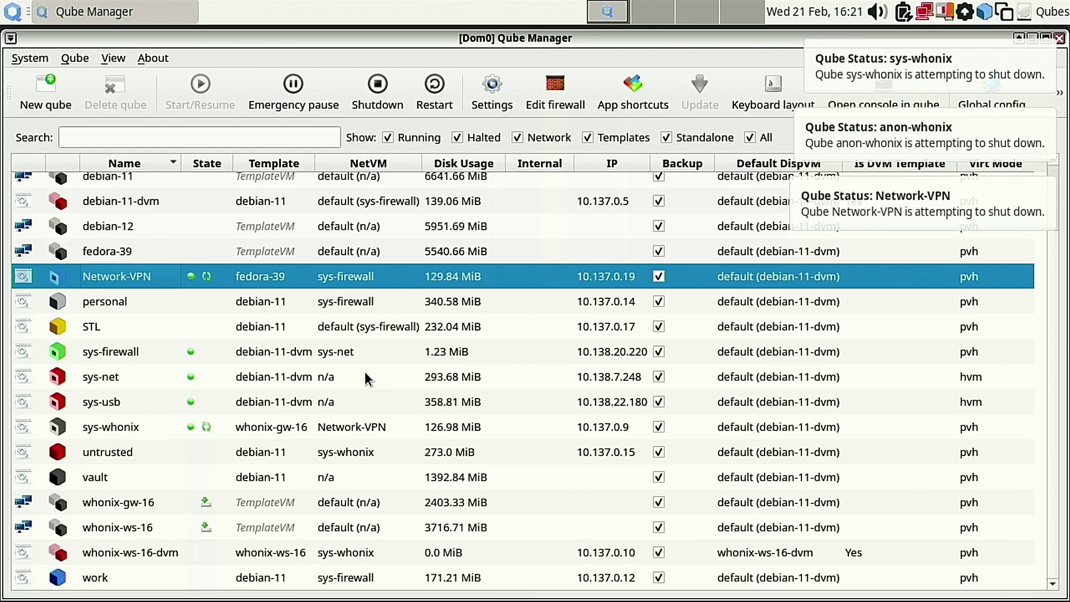
scroll(254, 299, "up", 1)
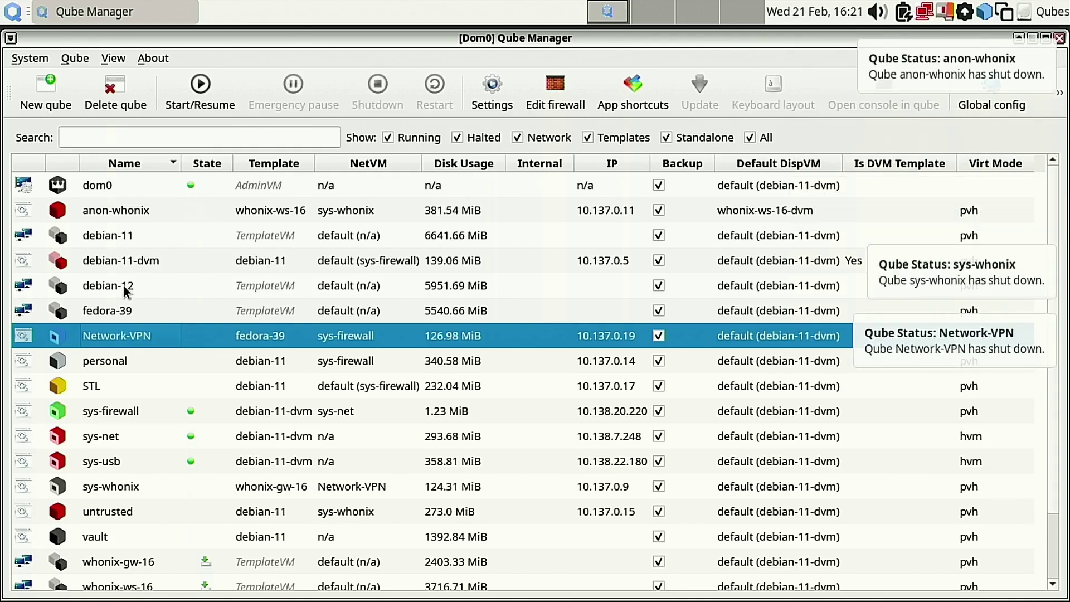
- Set the template of the personal qube to debian-12 in its settings and save the change
left_click(134, 387)
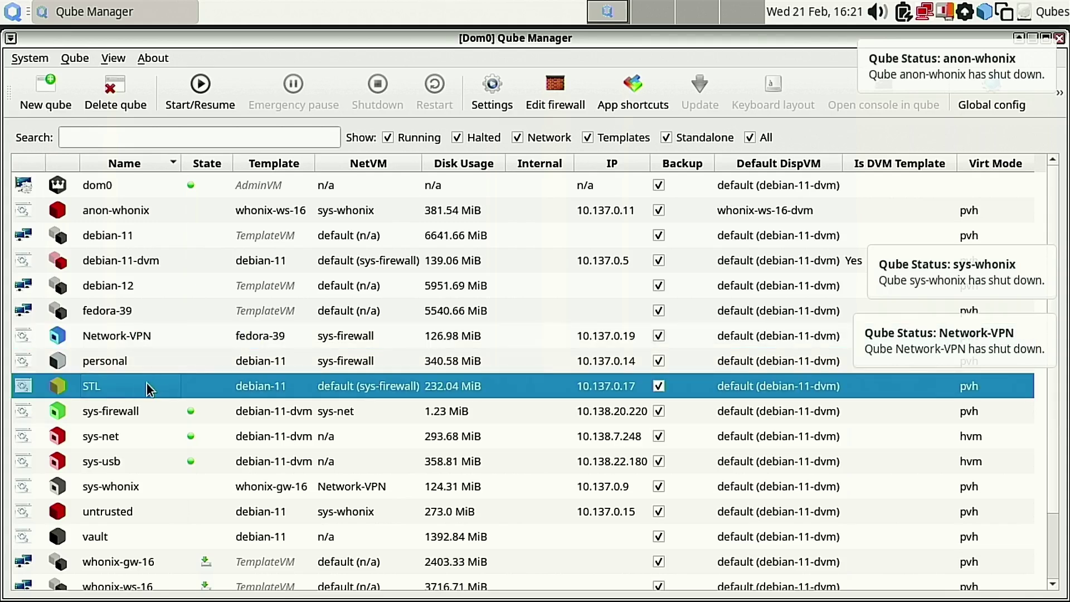
left_click(132, 366)
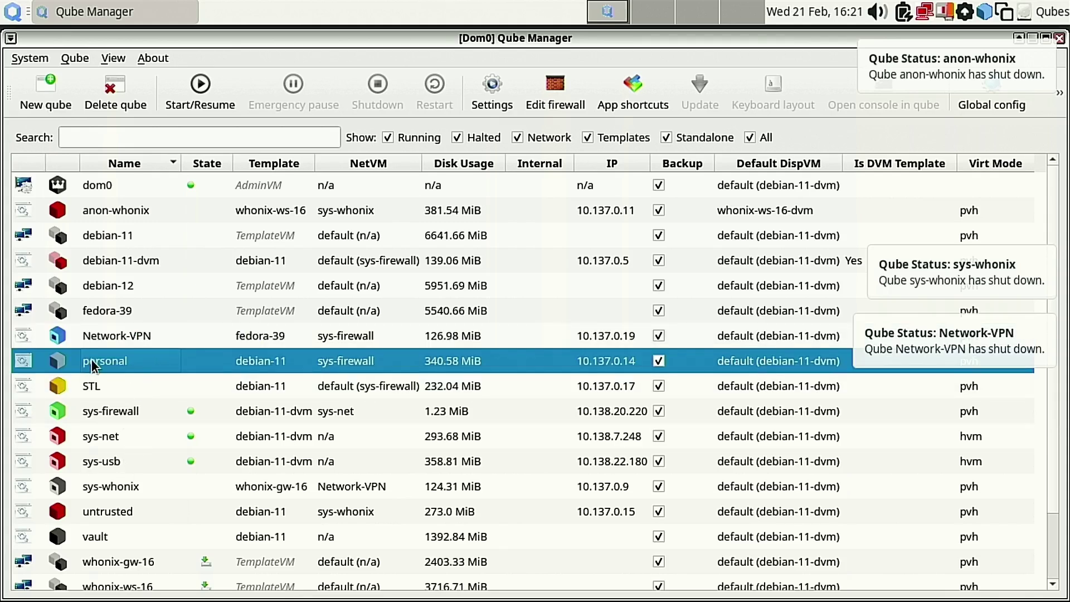
right_click(107, 367)
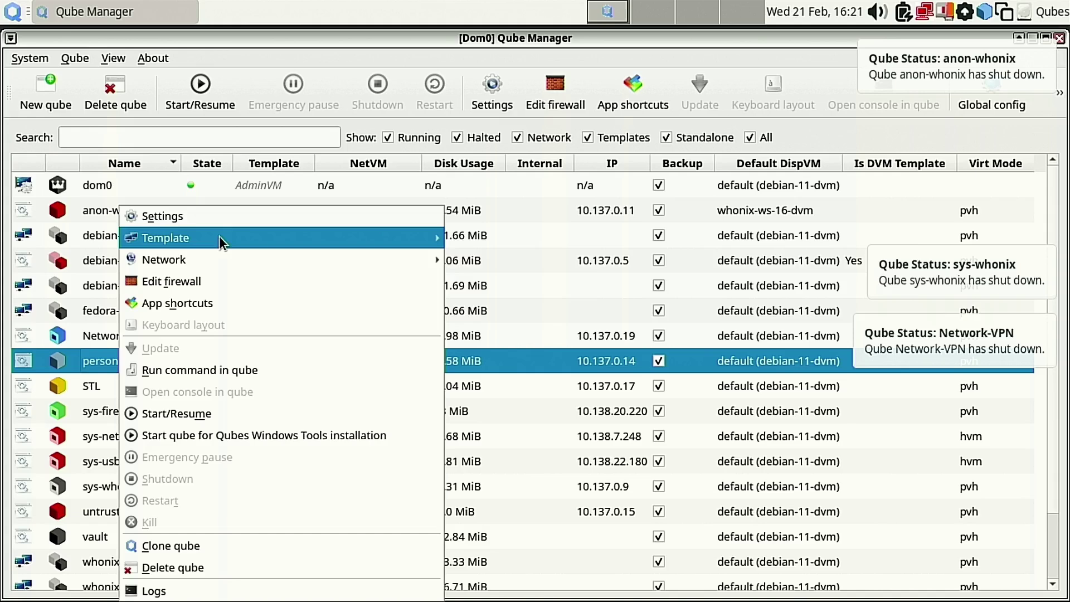
left_click(221, 217)
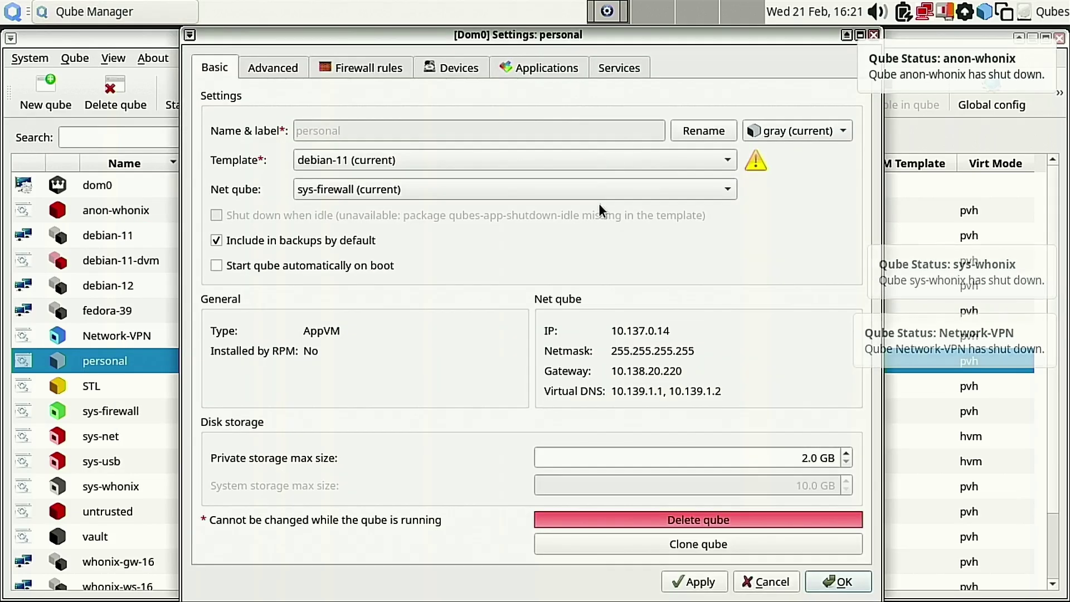
left_click(685, 160)
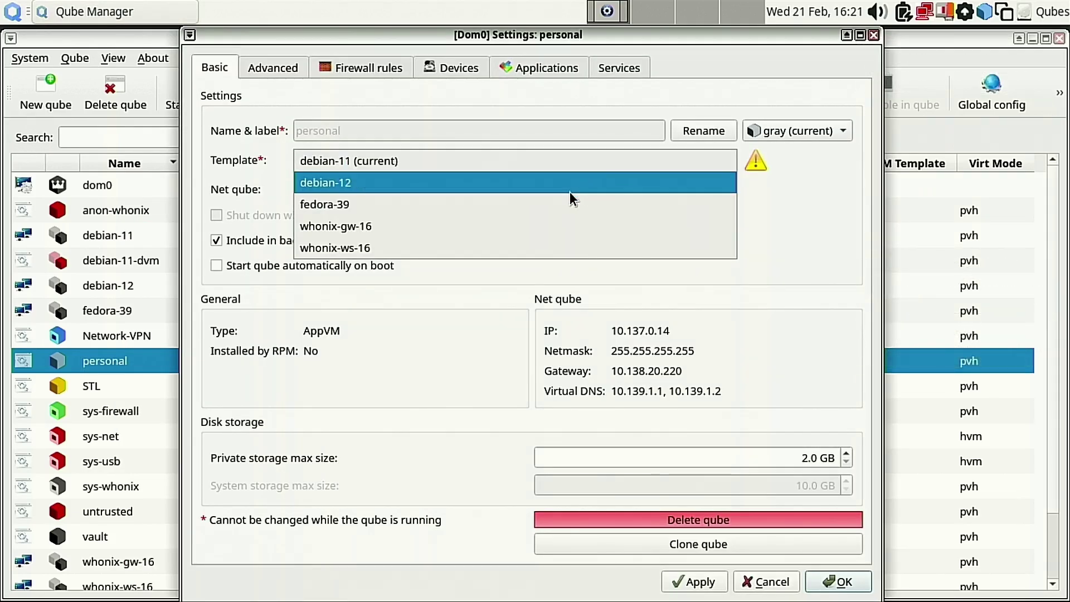
left_click(569, 192)
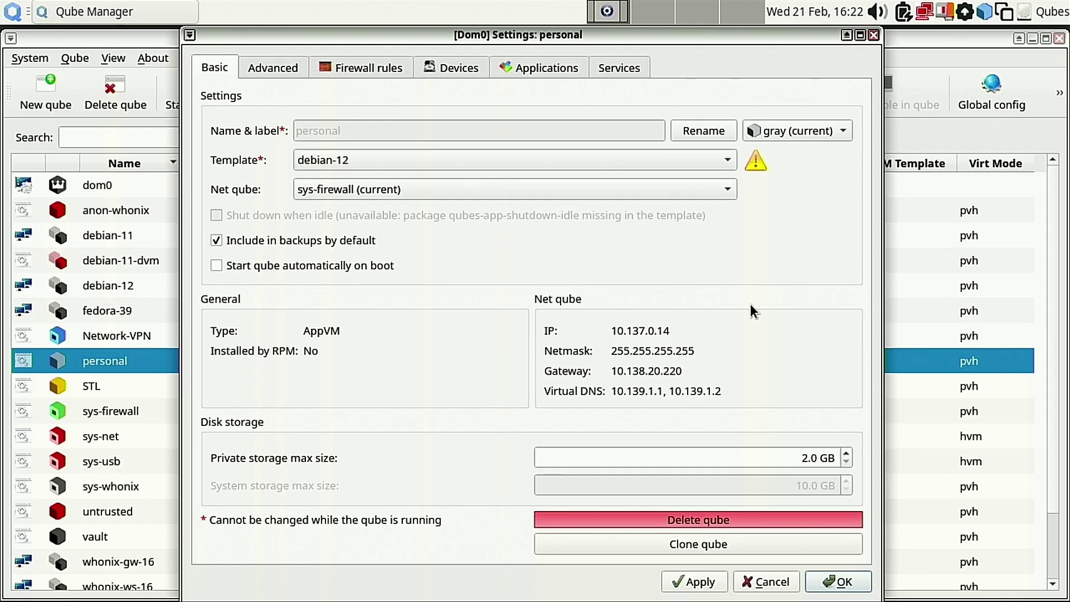
left_click(813, 582)
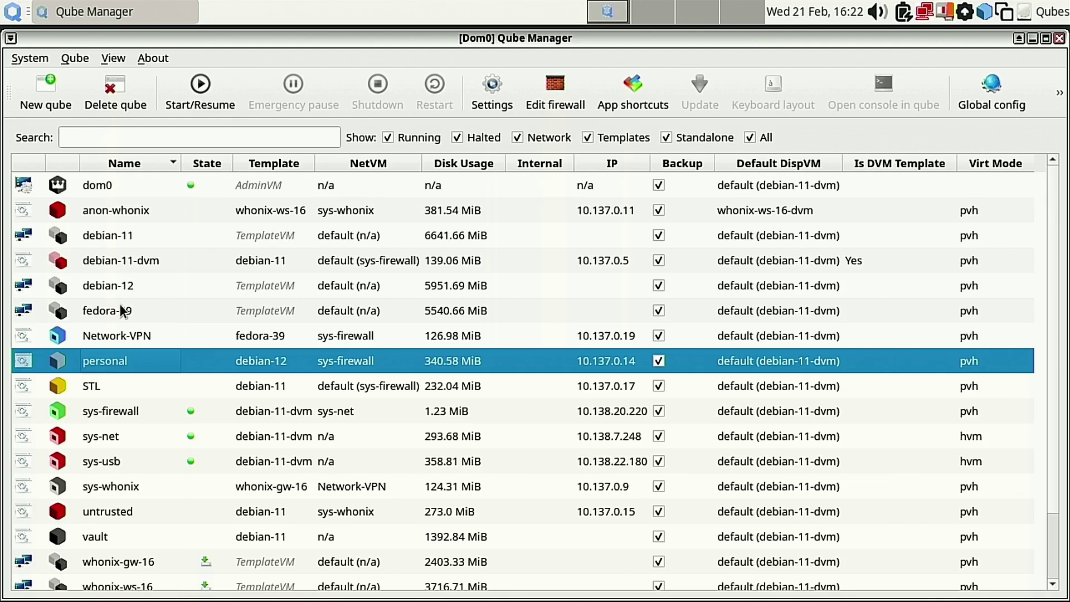
- View the available and app-menu applications in the personal qube's settings and close the settings
right_click(109, 360)
left_click(189, 212)
left_click(543, 64)
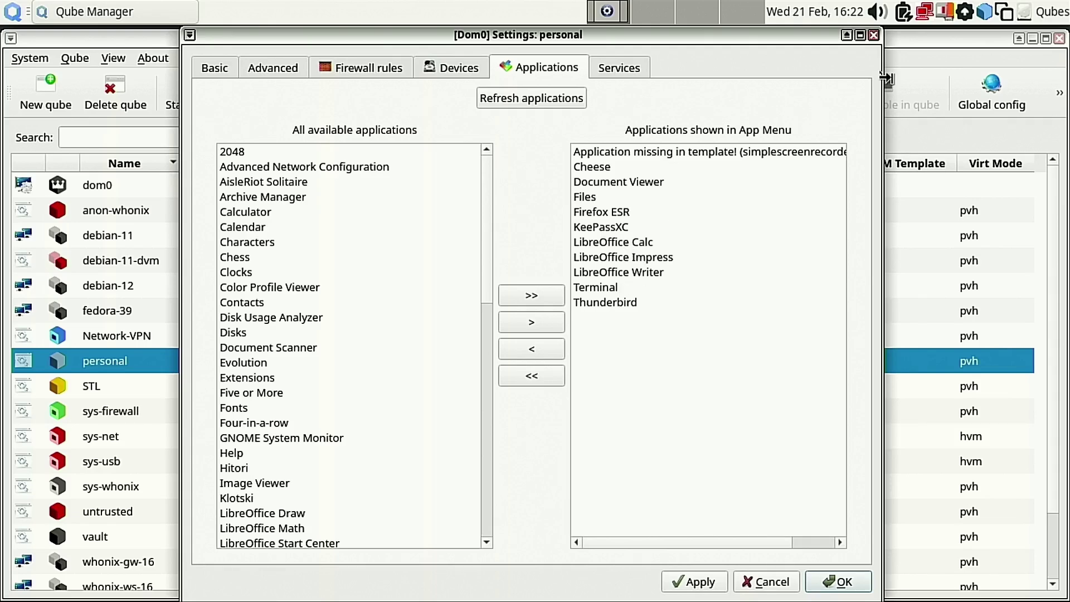
left_click(873, 37)
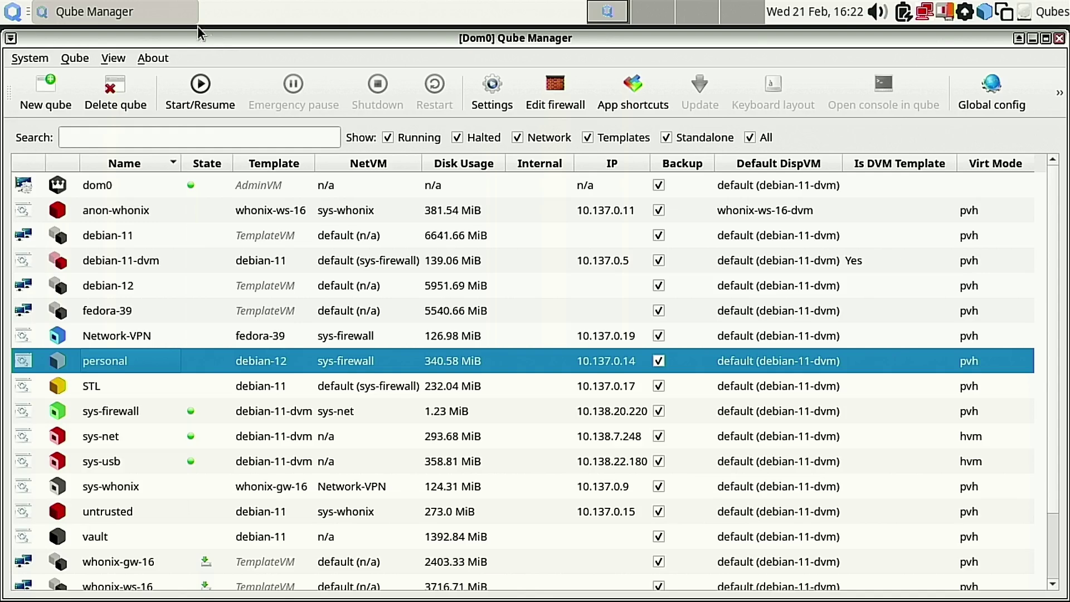
- Test the personal qube by launching KeePassXC in it, and close the KeePassXC window
left_click(12, 10)
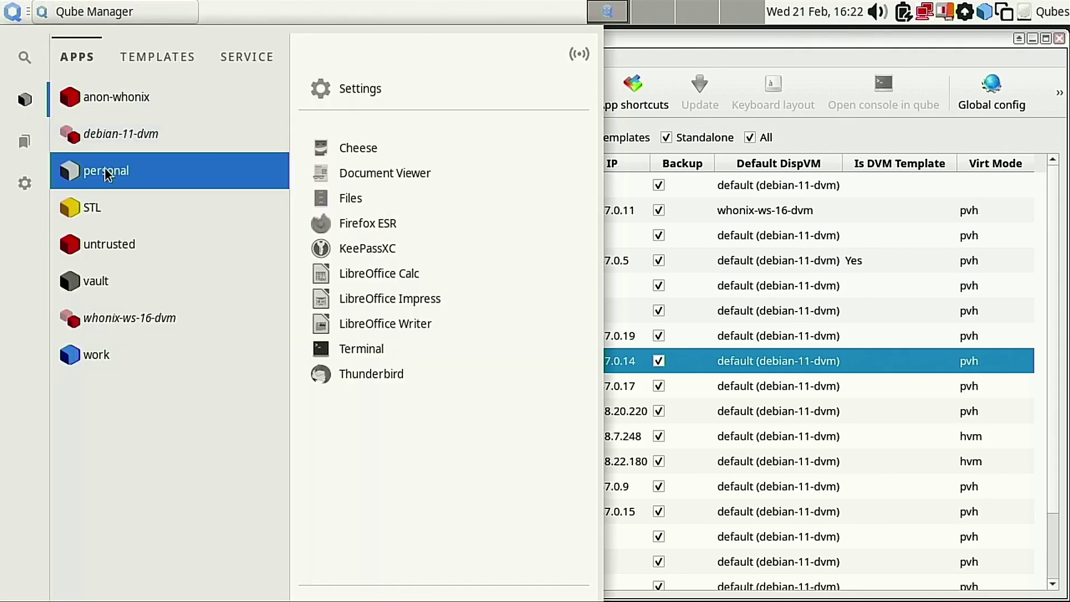
mouse_move(233, 171)
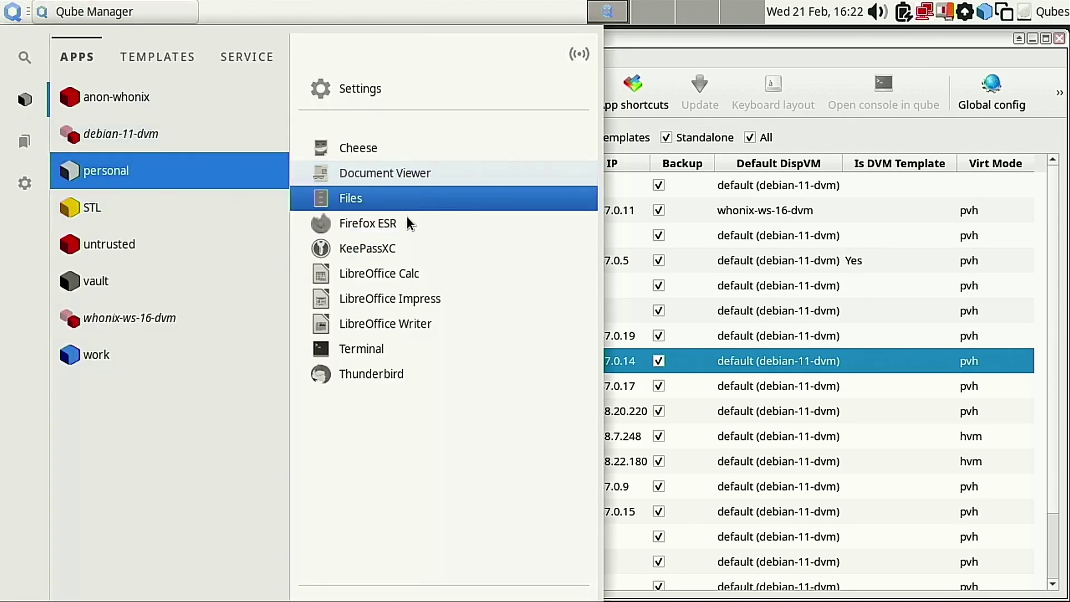
left_click(398, 245)
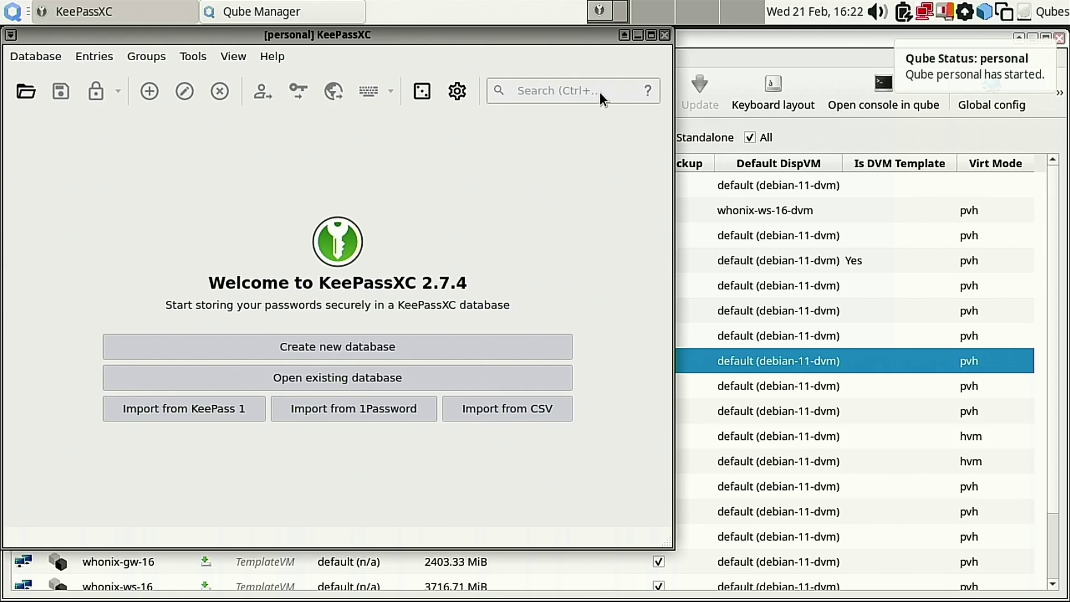
left_click(663, 35)
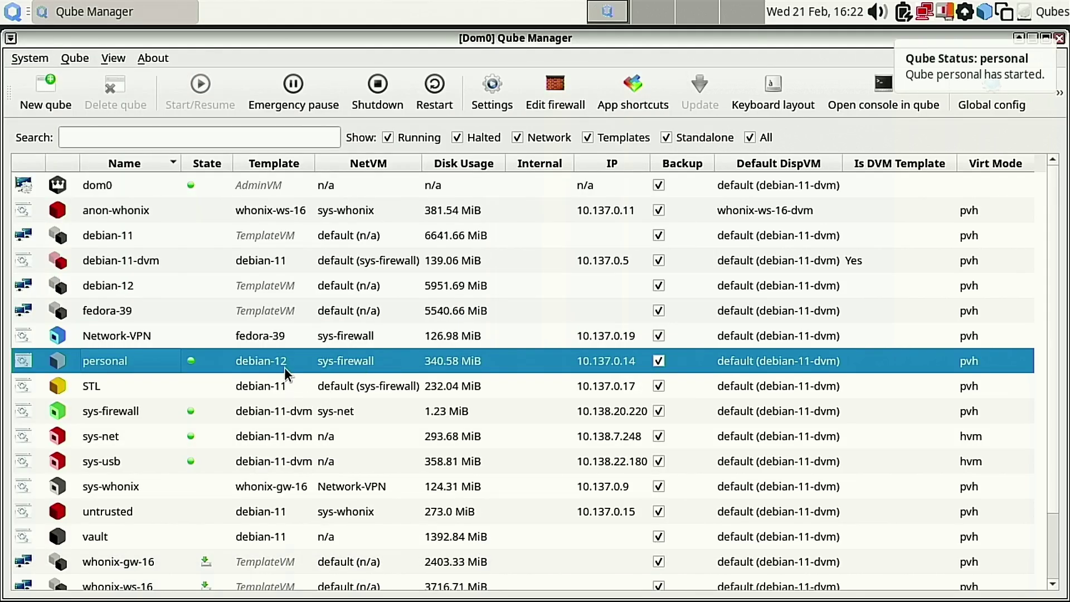
- Shut down the running personal qube and confirm the shutdown
left_click(274, 391)
left_click(207, 361)
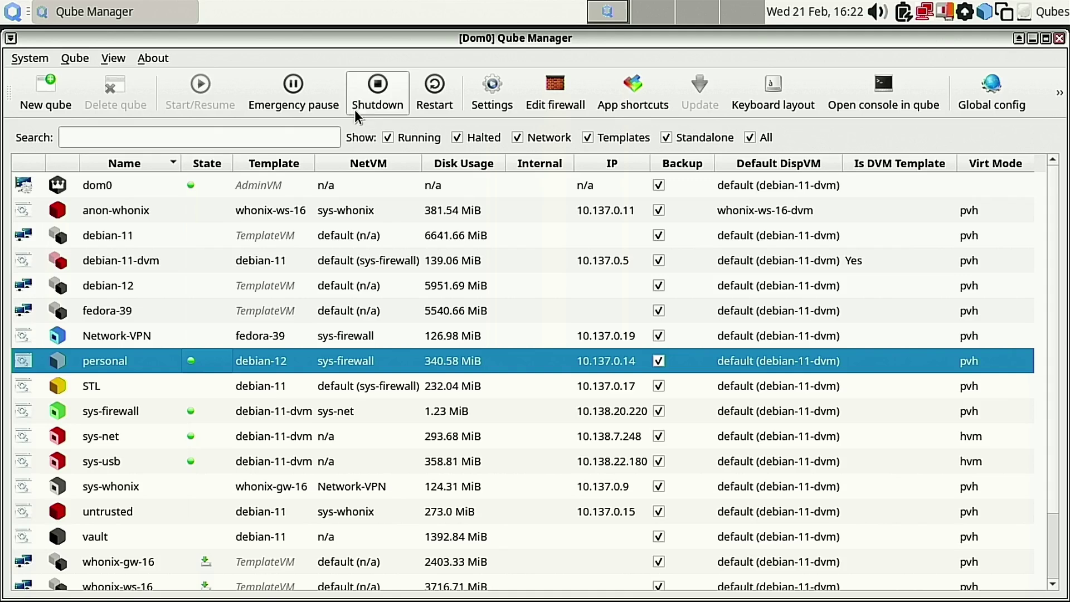
left_click(377, 101)
left_click(658, 322)
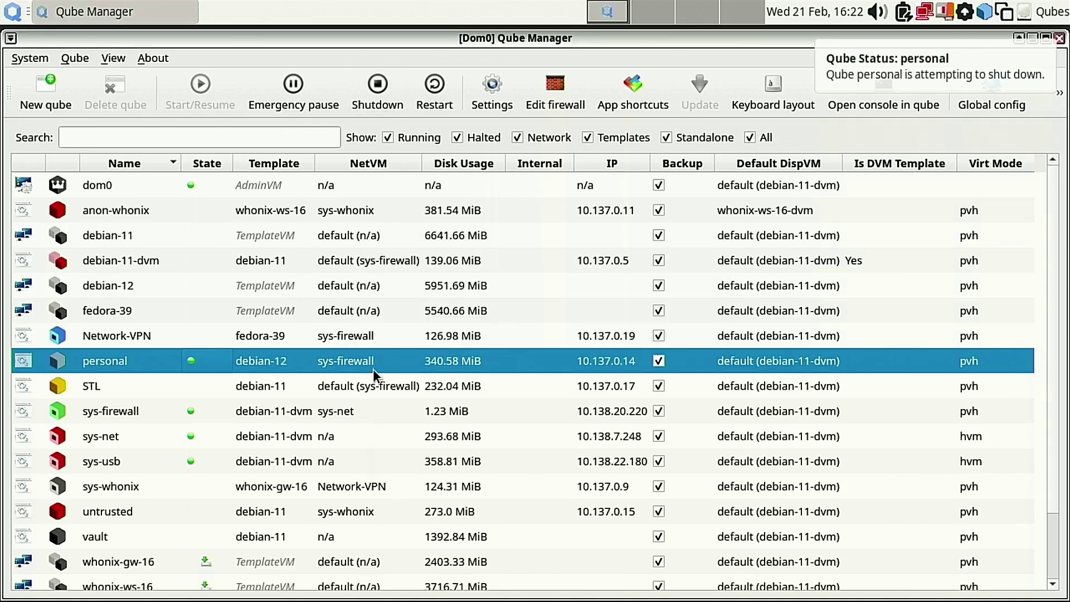
- Set the template of the STL qube to debian-12 in its settings and save the change
left_click(286, 389)
right_click(287, 388)
left_click(384, 216)
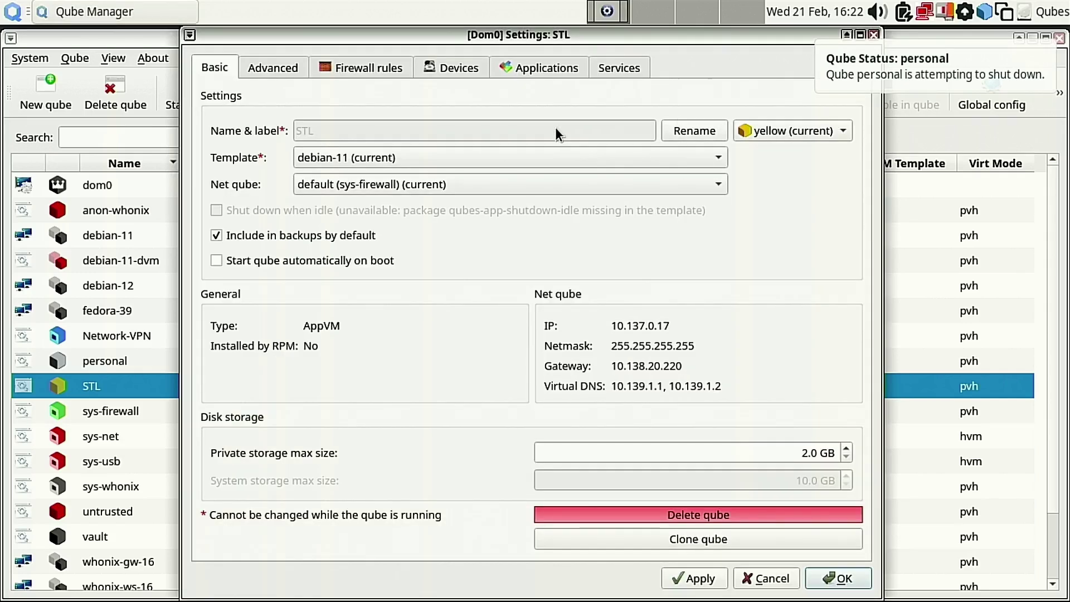
left_click(602, 158)
left_click(562, 166)
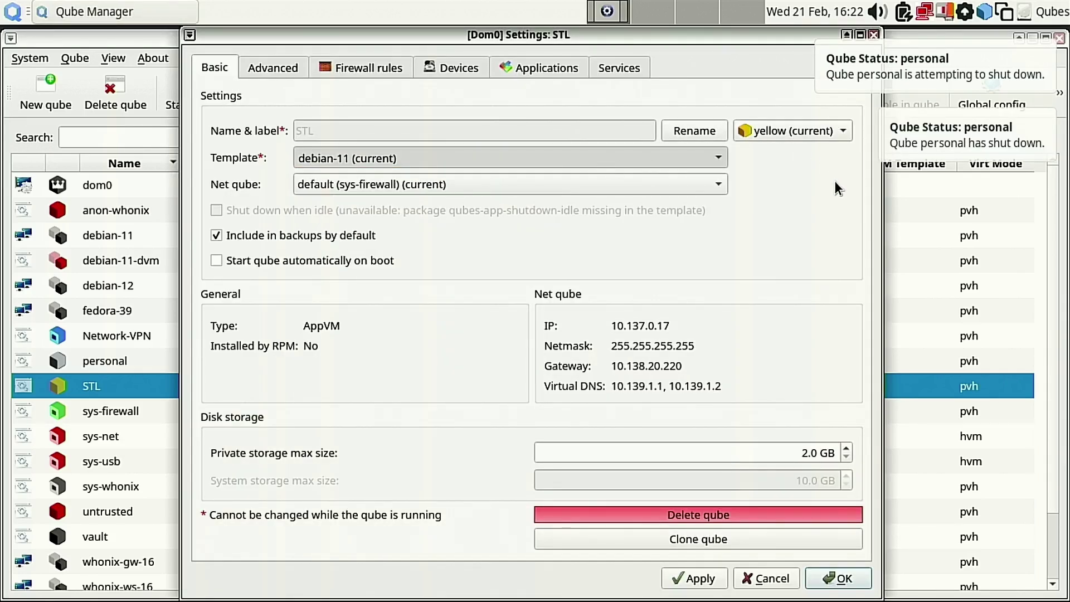
left_click(837, 577)
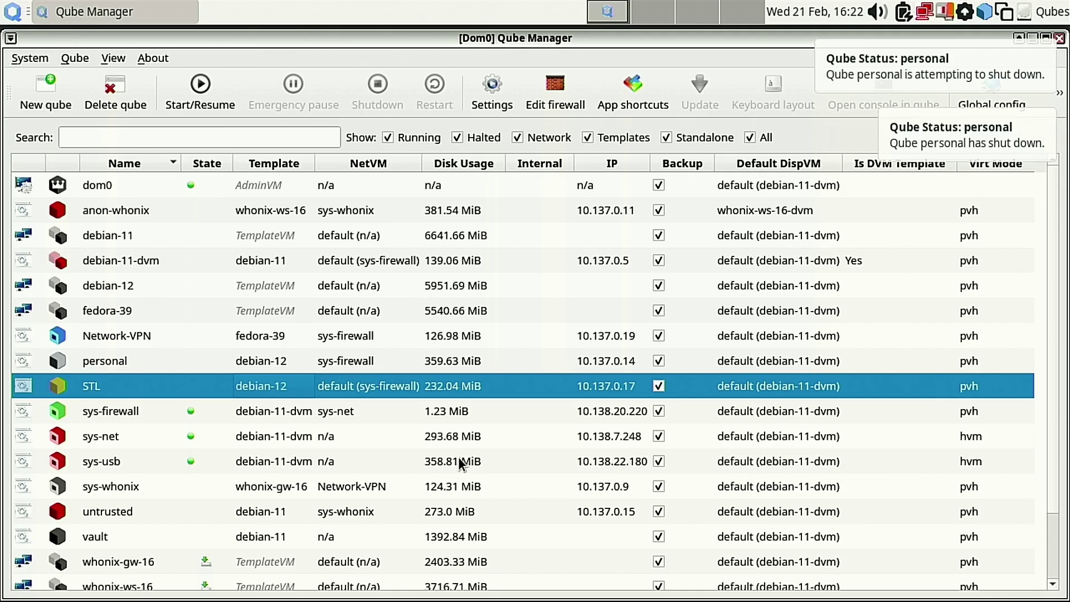
- Choose the template for the untrusted qube in its settings and save the settings
scroll(422, 488, "down", 1)
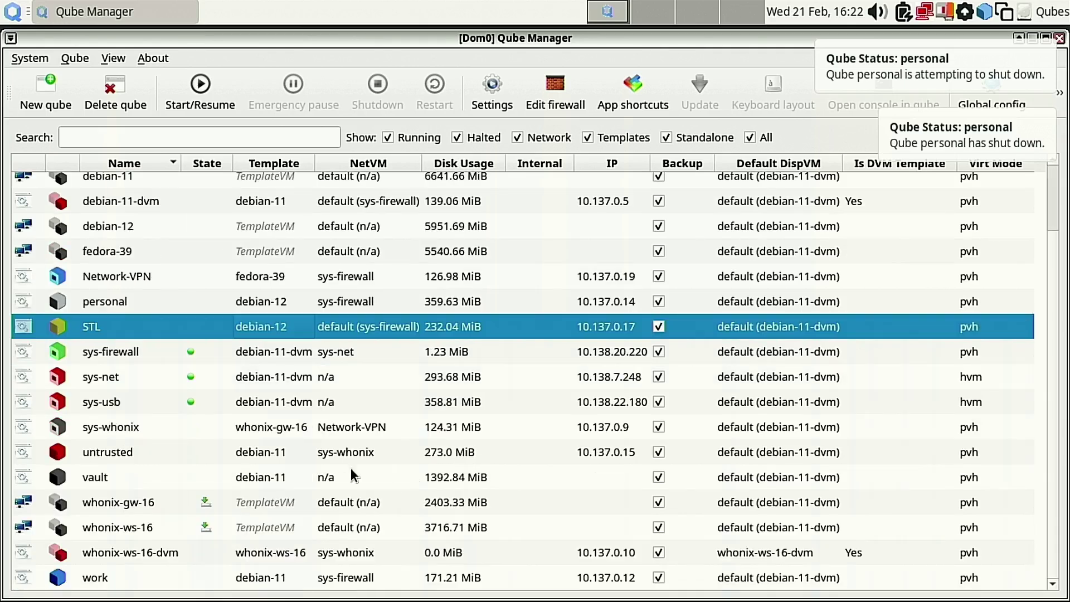
left_click(280, 459)
right_click(279, 455)
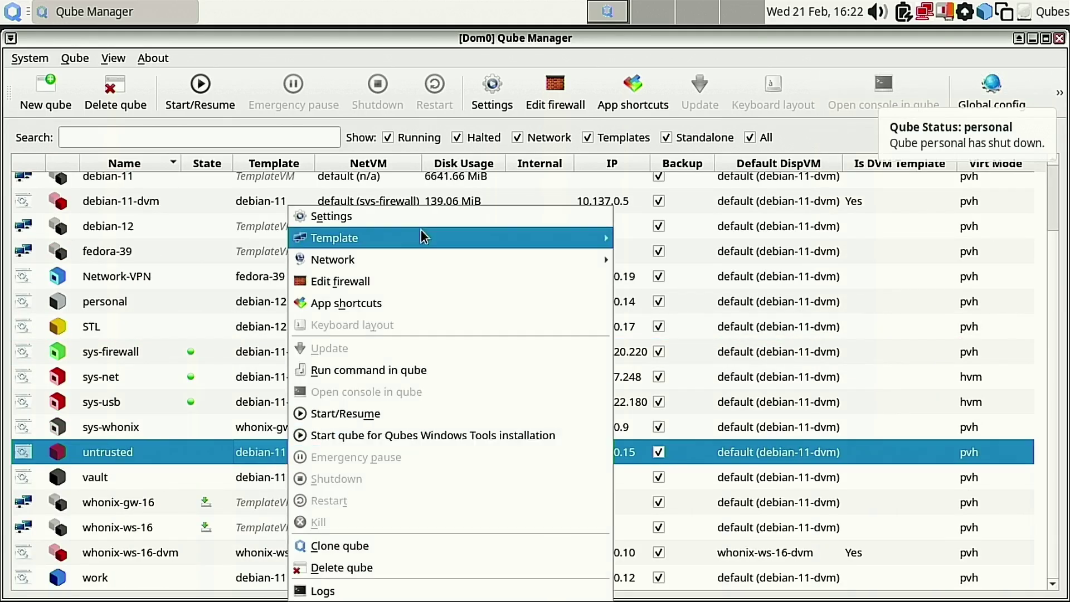
left_click(418, 209)
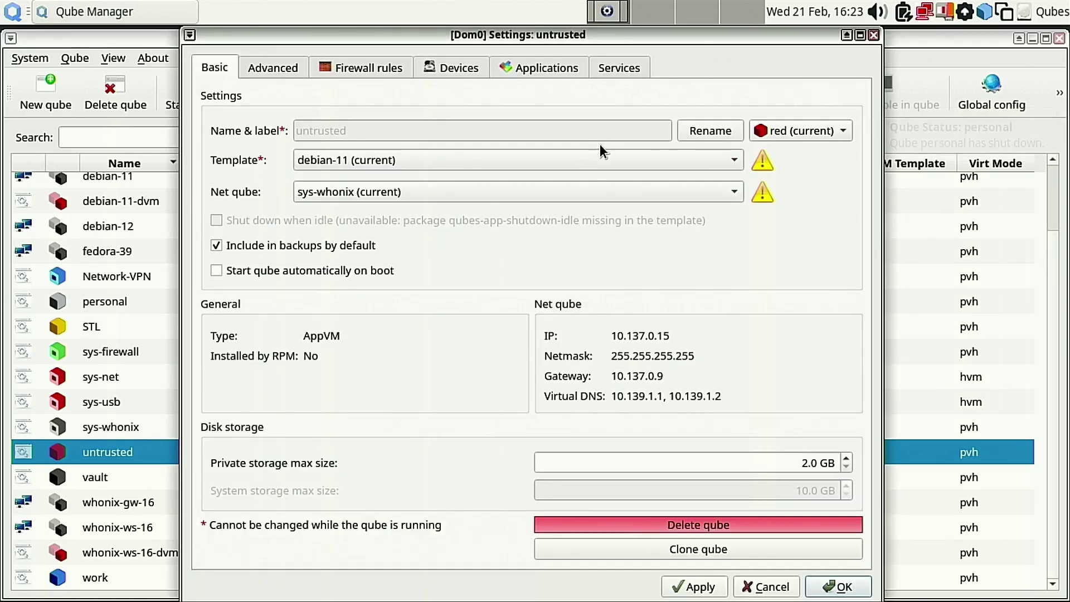
left_click(584, 161)
key("Escape")
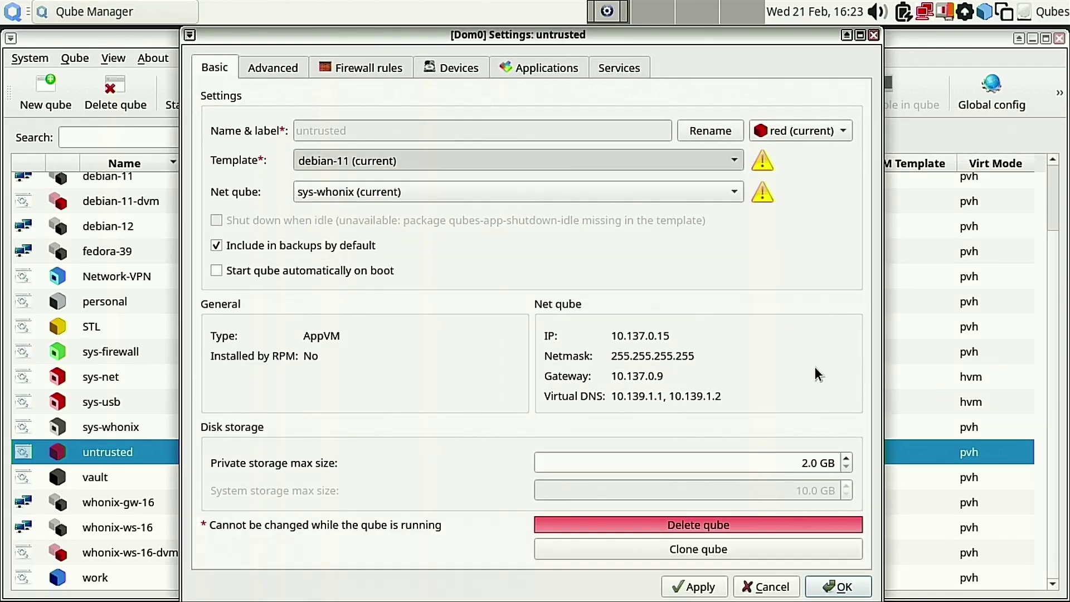
left_click(838, 586)
- Set the template of the vault qube to debian-12 in its settings and save the change
right_click(273, 483)
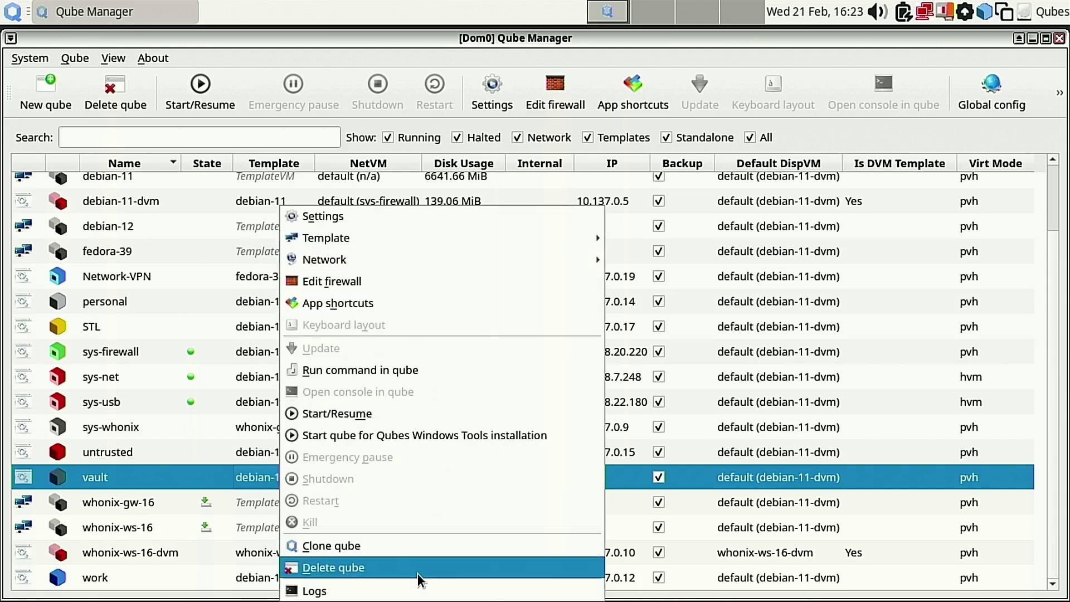
left_click(368, 217)
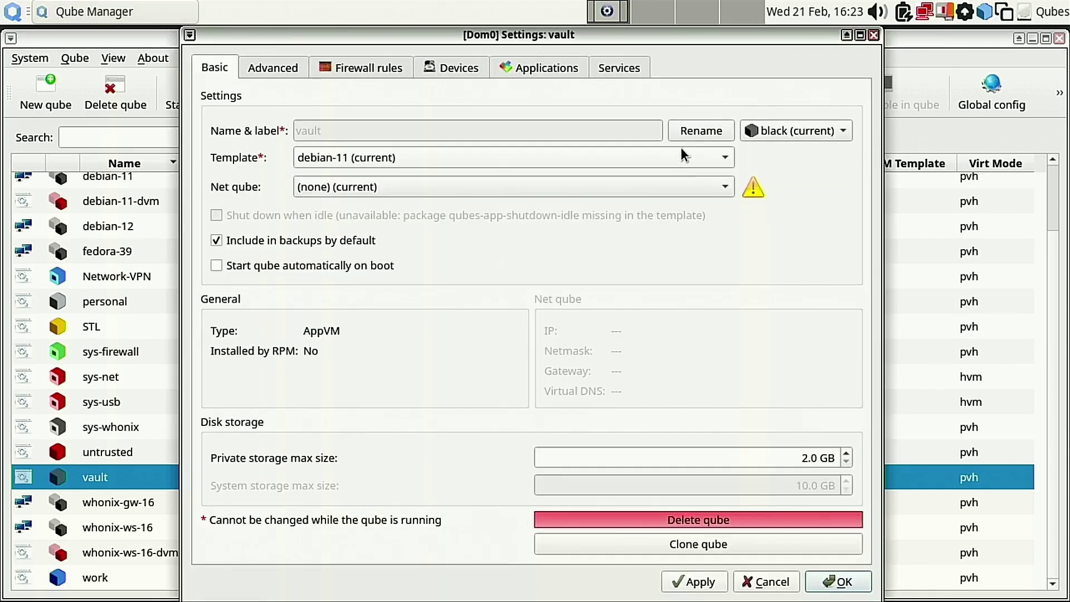
left_click(684, 155)
left_click(790, 163)
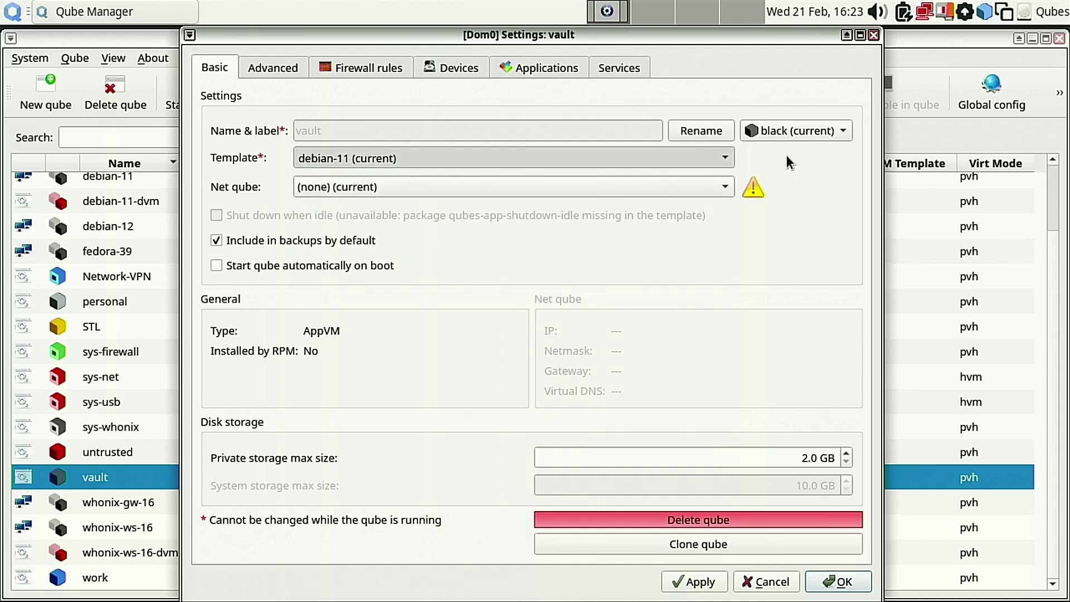
left_click(837, 580)
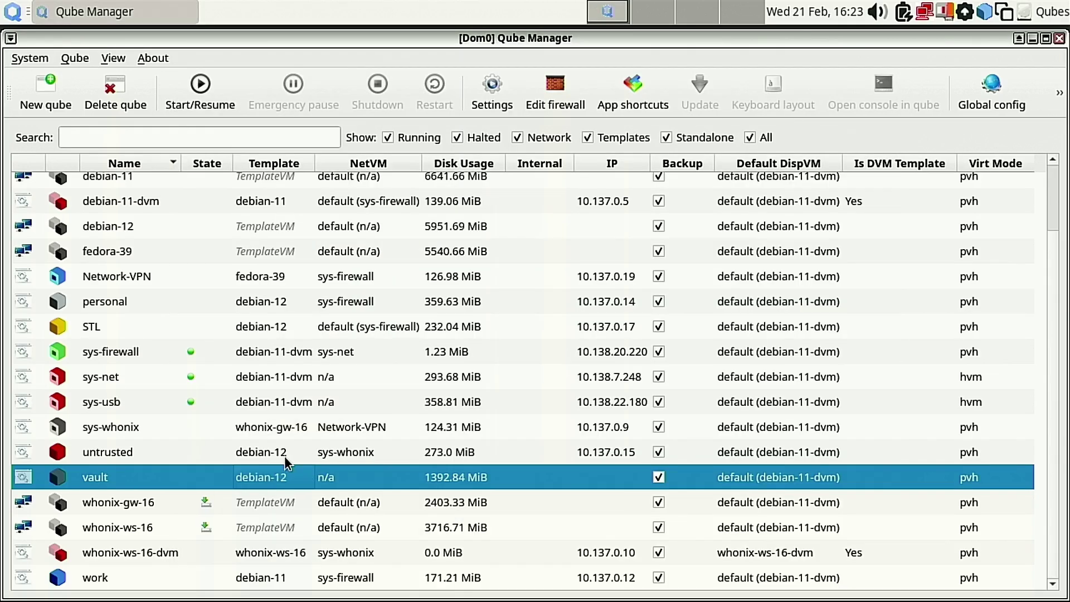
- Open the work qube's settings and switch its template to debian-12
left_click(177, 577)
right_click(190, 579)
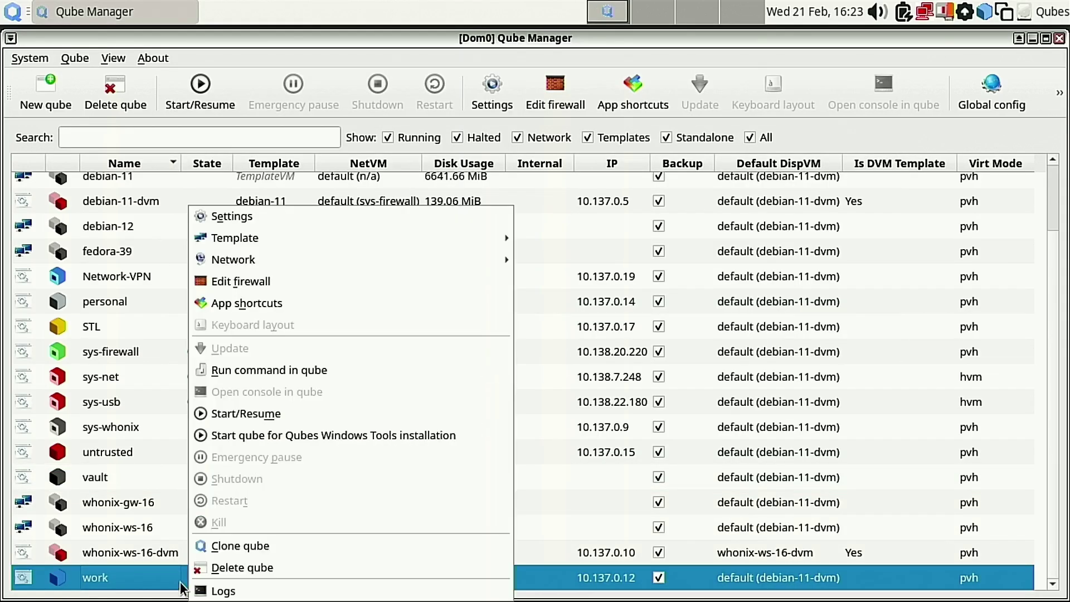
left_click(334, 218)
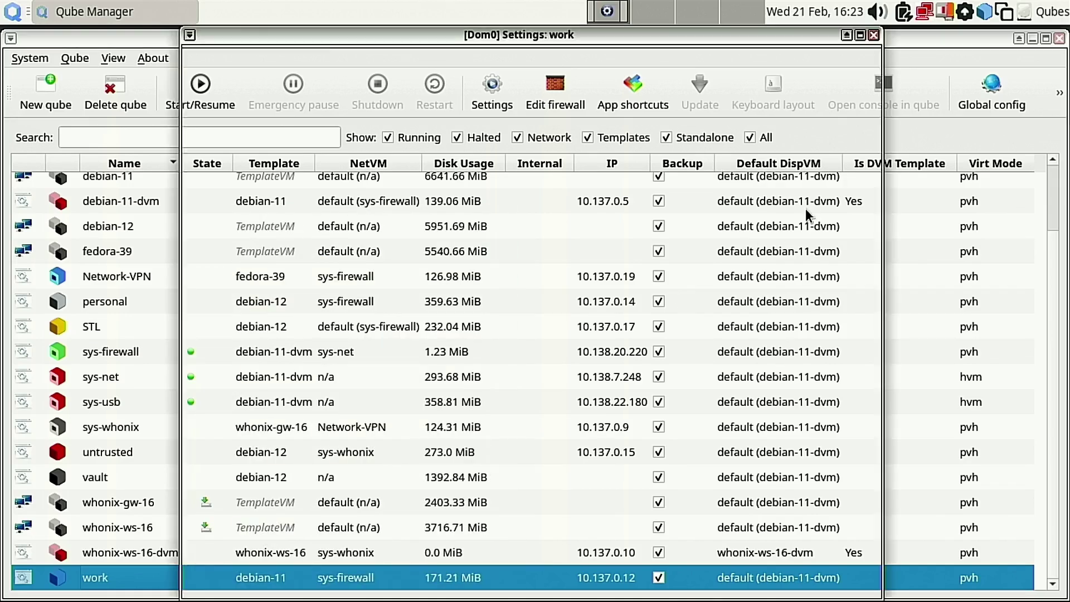
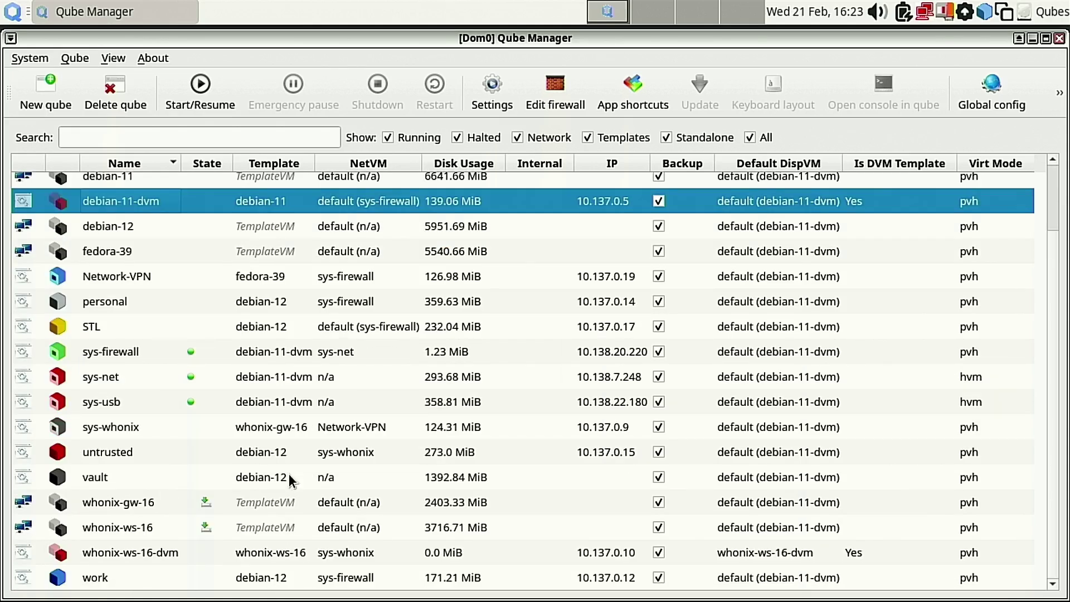
- Shut down the sys-net qube together with the connected sys-firewall qube, confirming both shutdowns
scroll(285, 424, "up", 3)
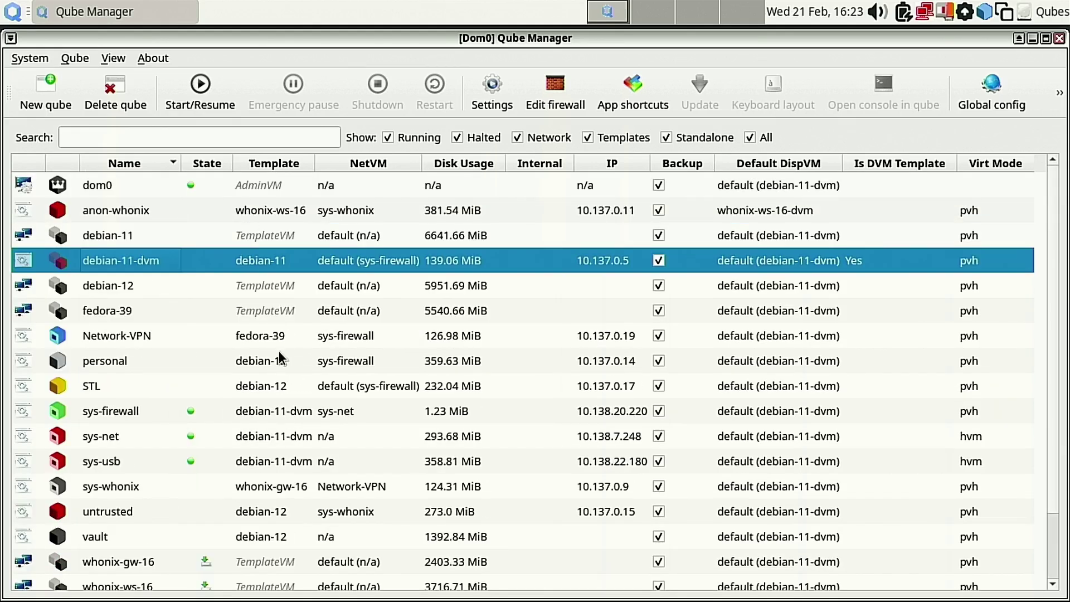
left_click(282, 410)
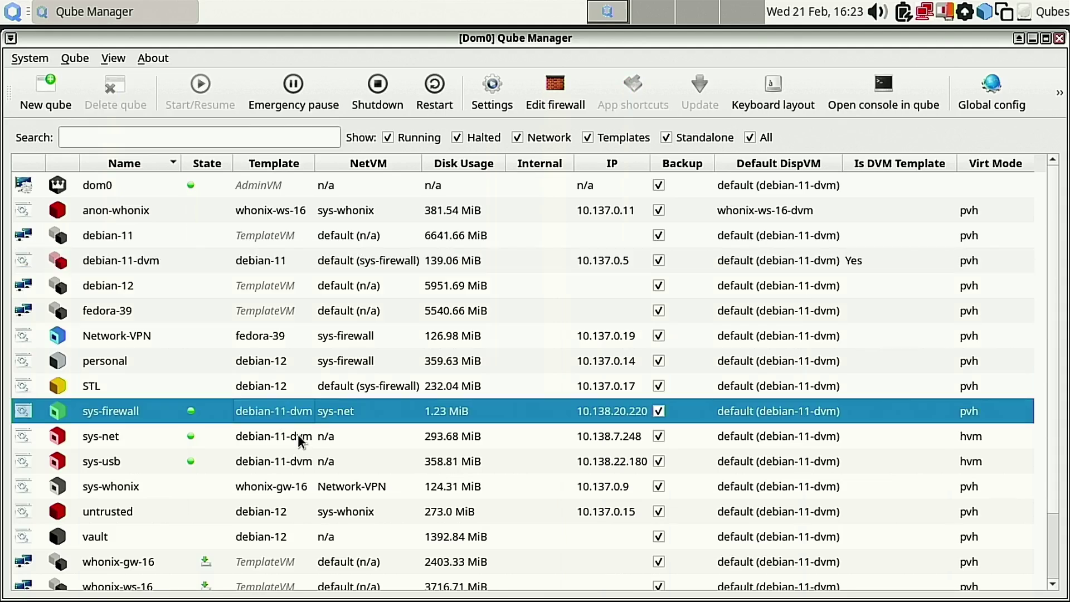
left_click(279, 437)
left_click(282, 461)
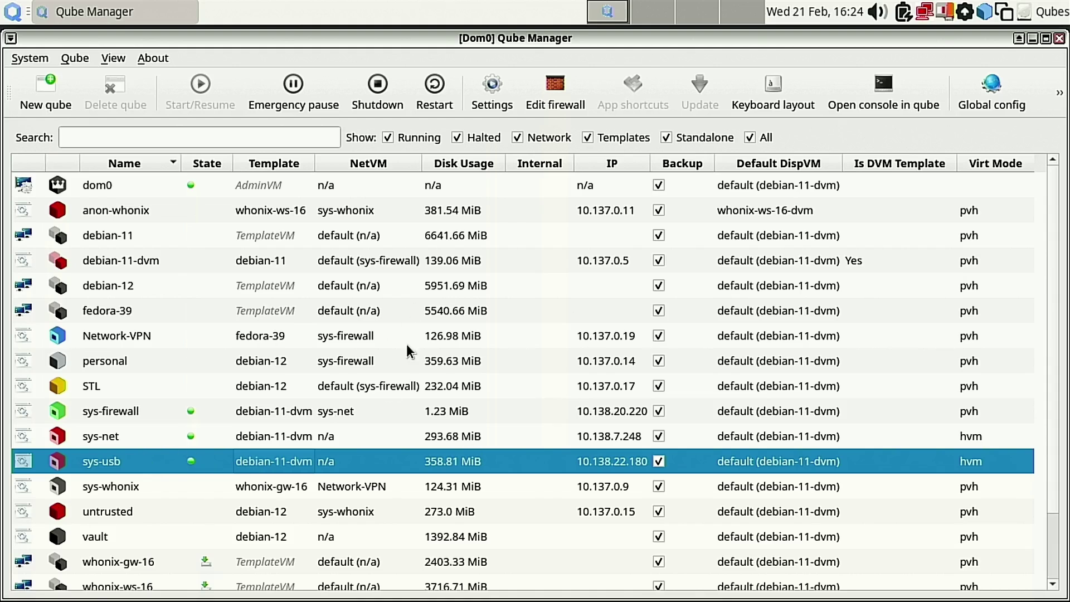
left_click(118, 444)
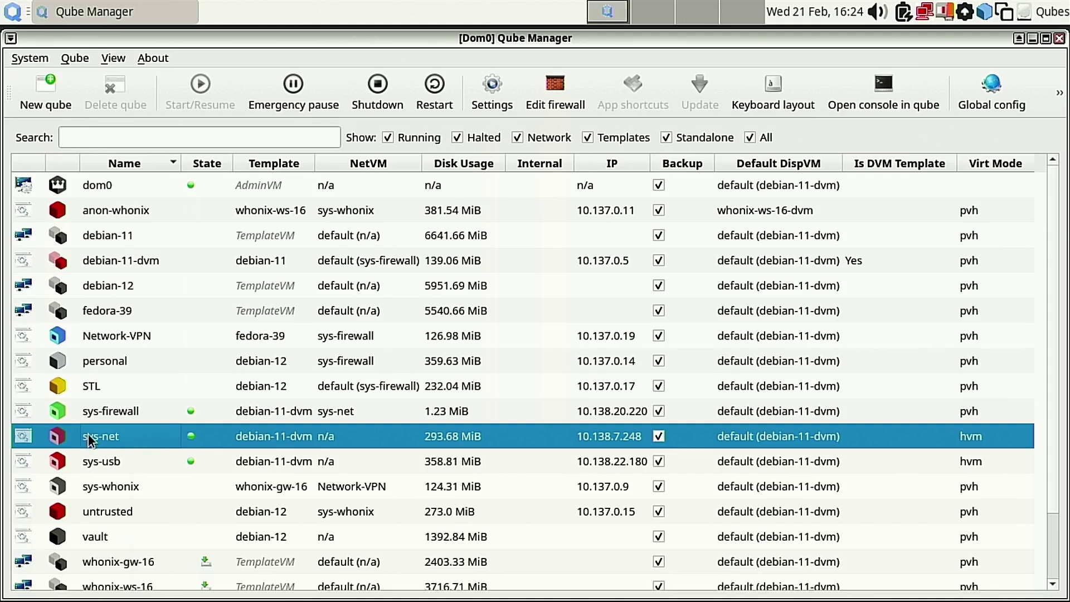
left_click(94, 415)
right_click(103, 433)
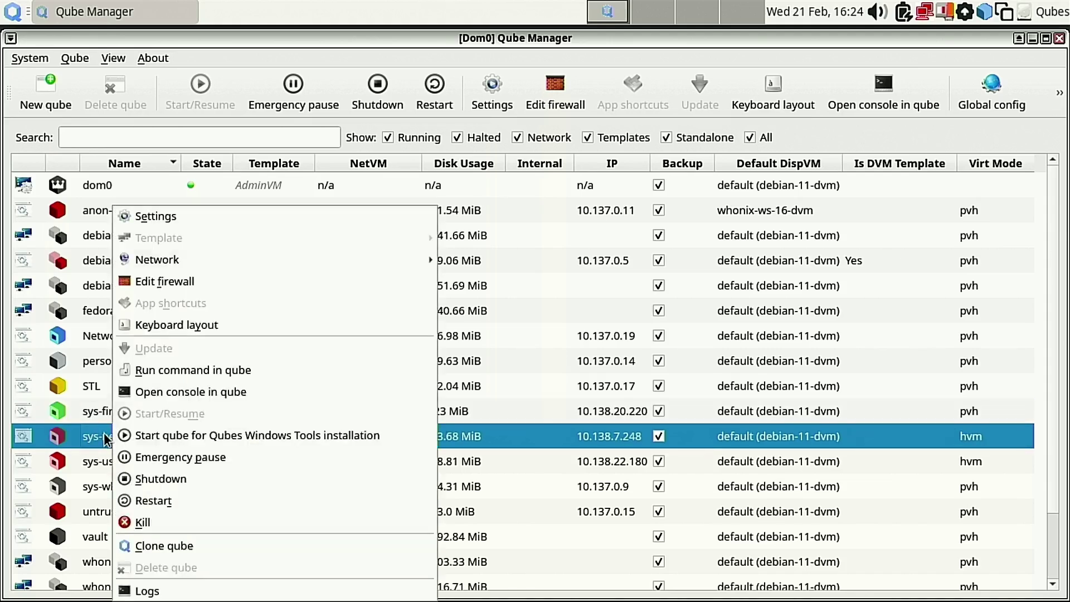
left_click(102, 434)
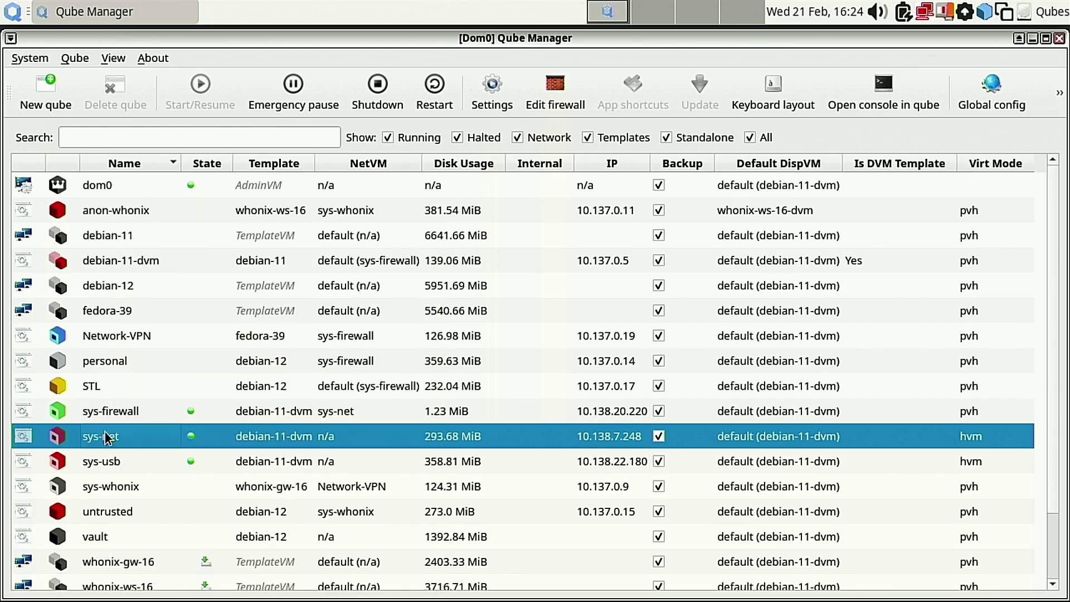
left_click(376, 87)
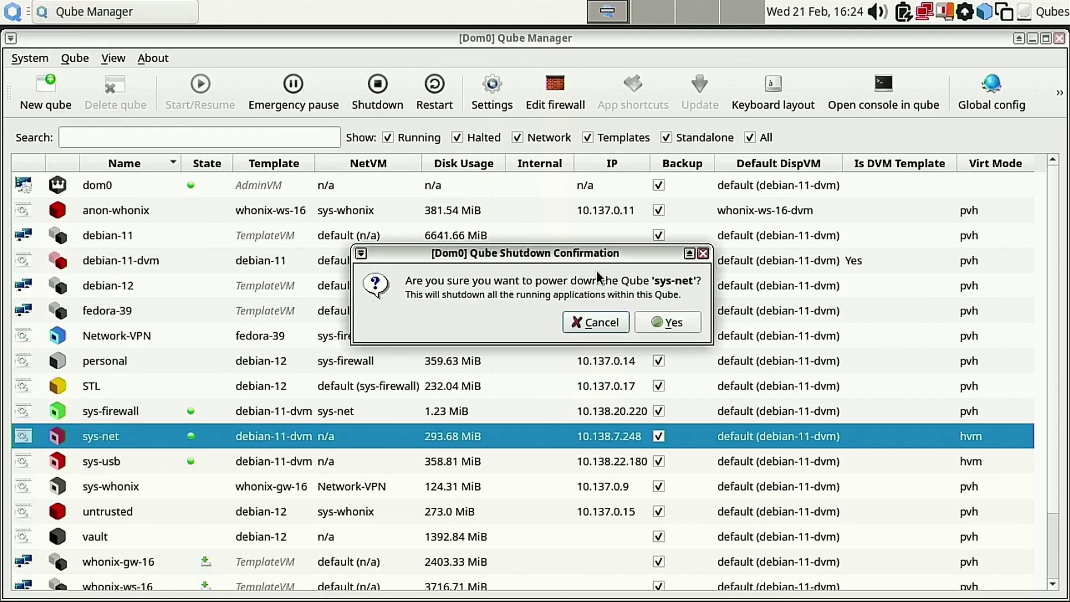
left_click(664, 321)
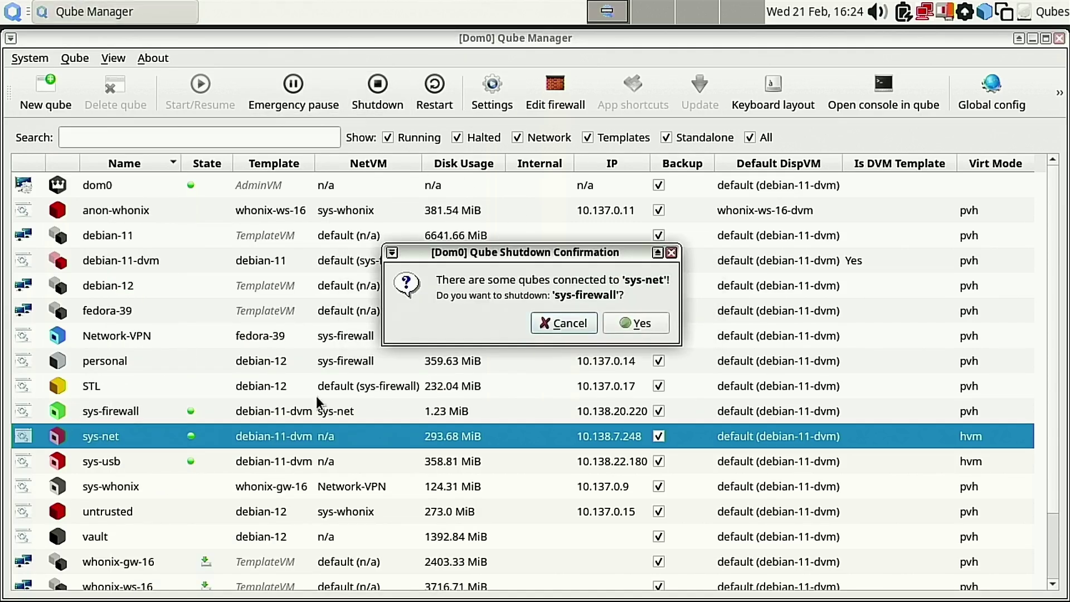
left_click(646, 326)
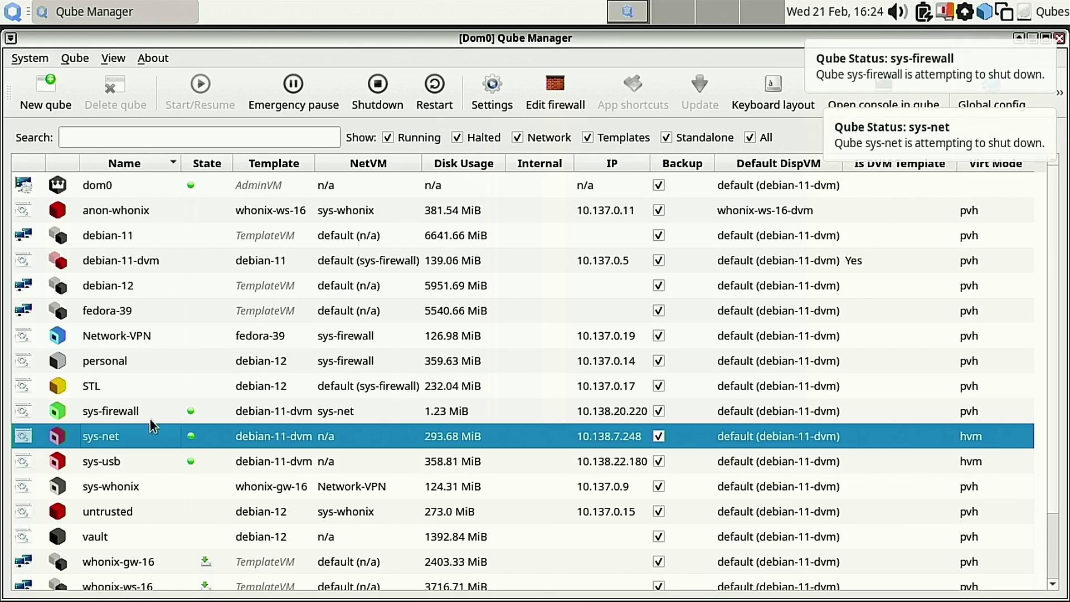
- Shut down the running sys-usb qube and confirm the shutdown
scroll(143, 540, "down", 1)
scroll(142, 554, "up", 1)
left_click(113, 459)
right_click(114, 459)
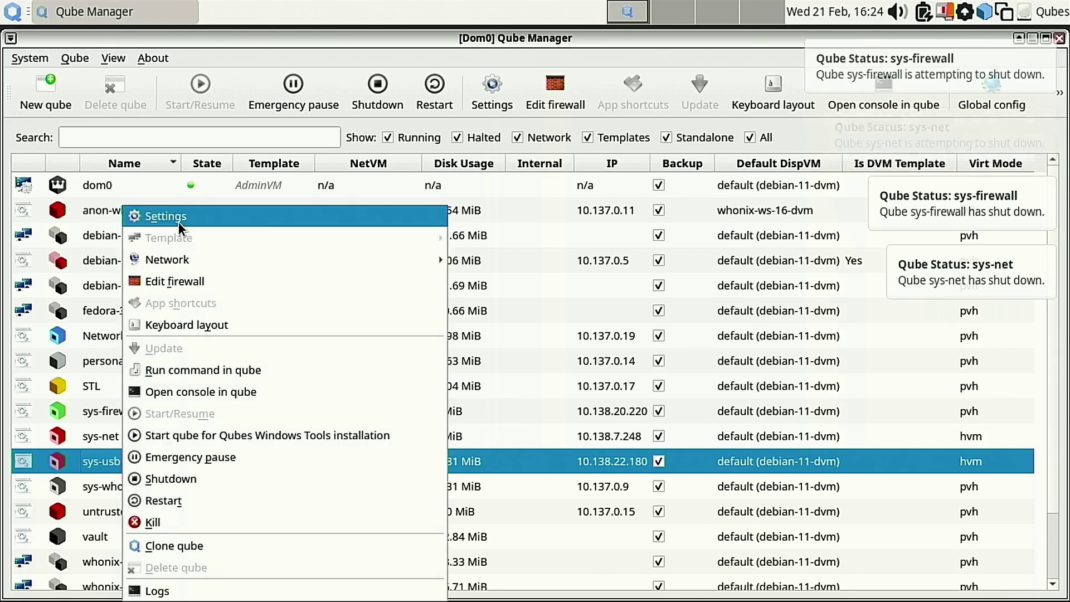
left_click(175, 479)
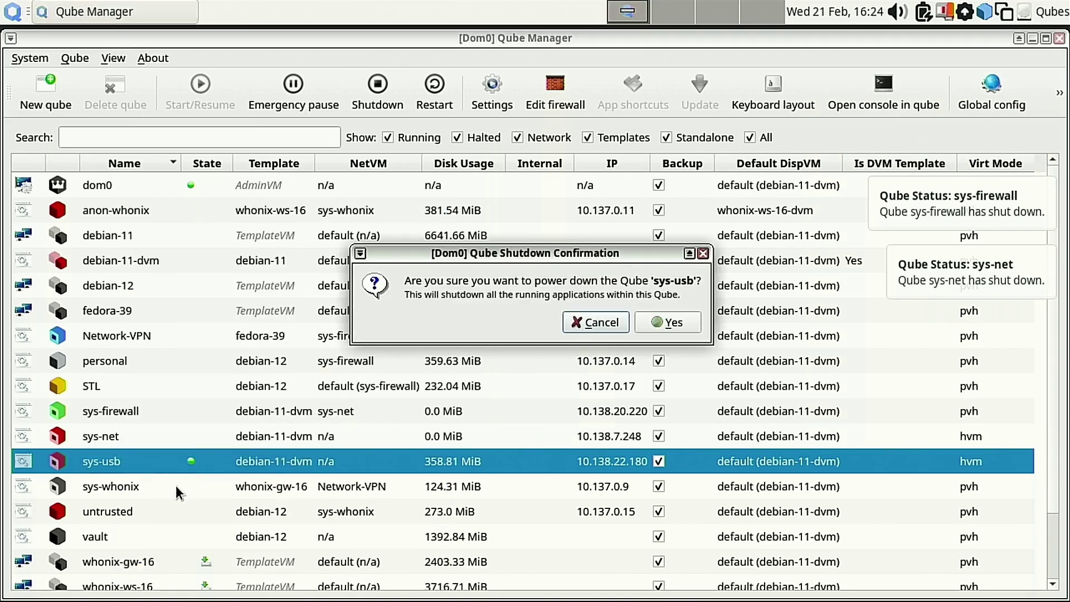
left_click(665, 327)
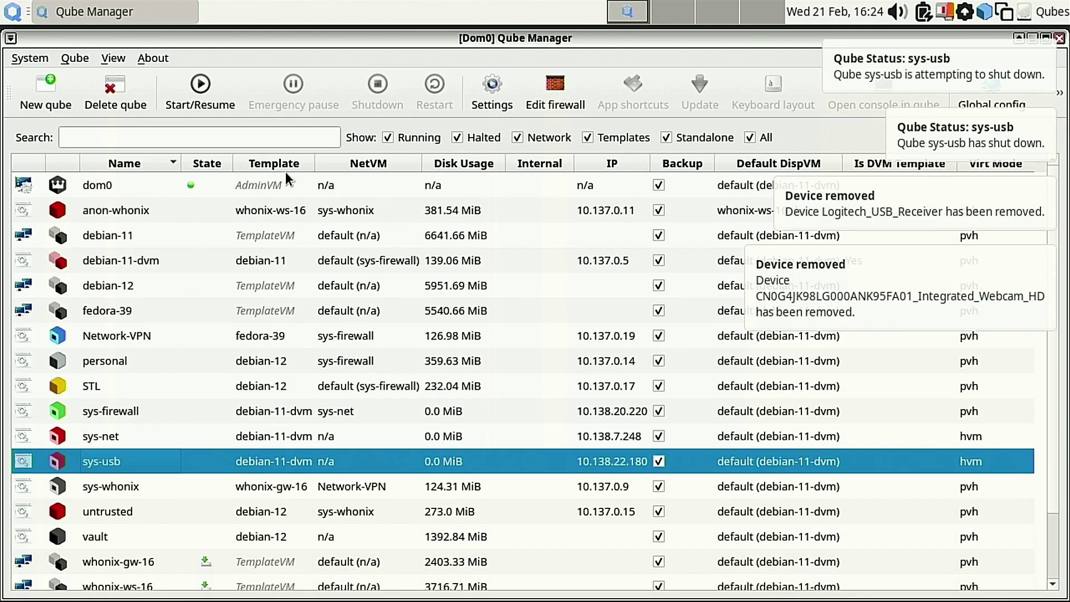
- Set the template of the debian-11-dvm qube to debian-12 in its settings, then apply and save the change
left_click(144, 261)
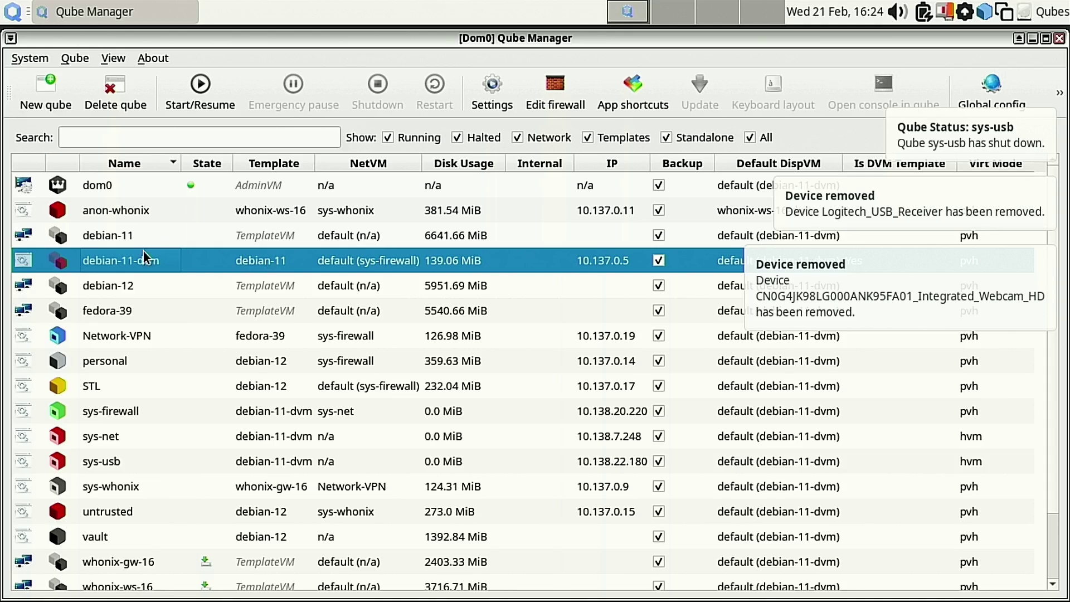
right_click(135, 263)
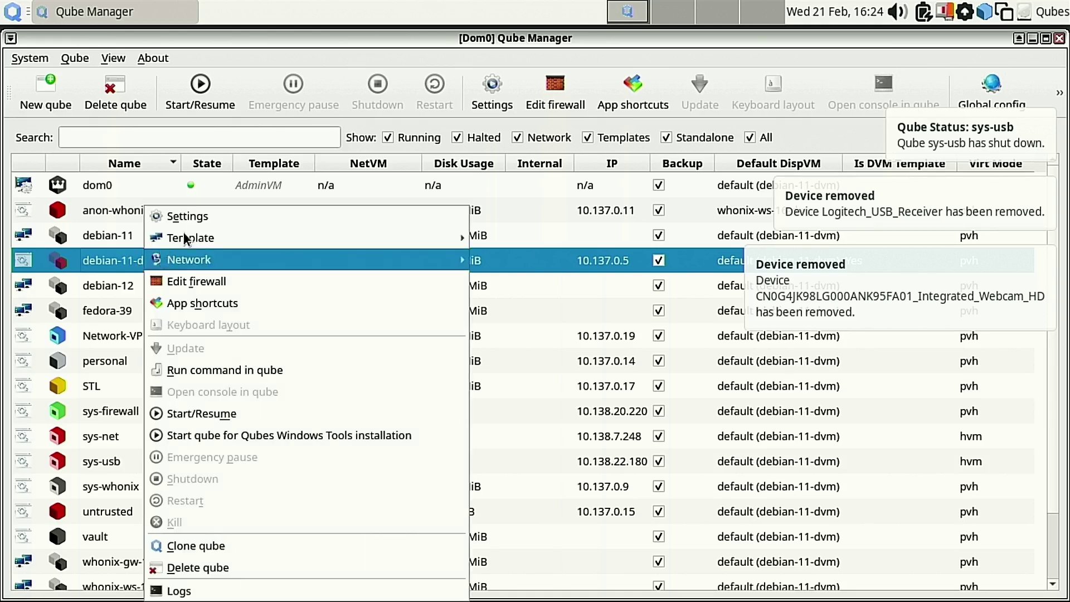
left_click(230, 215)
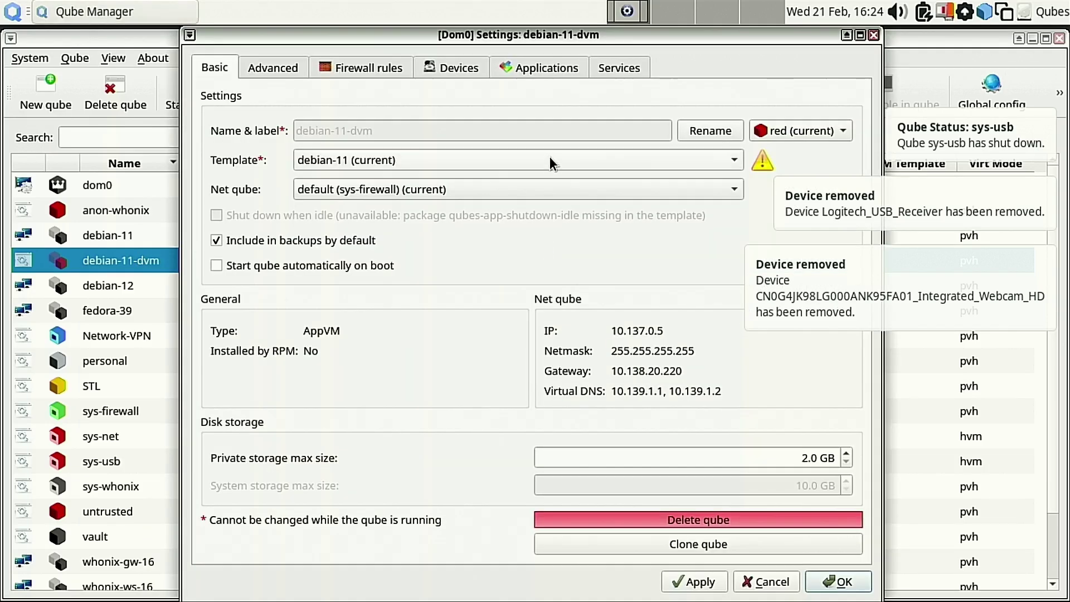
left_click(549, 161)
left_click(523, 183)
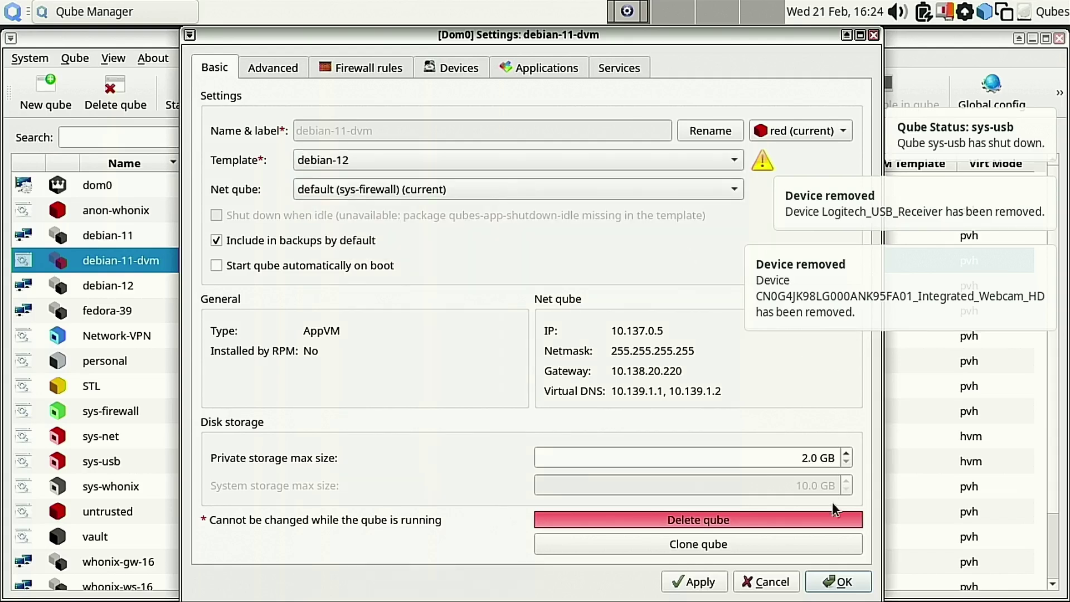
left_click(706, 585)
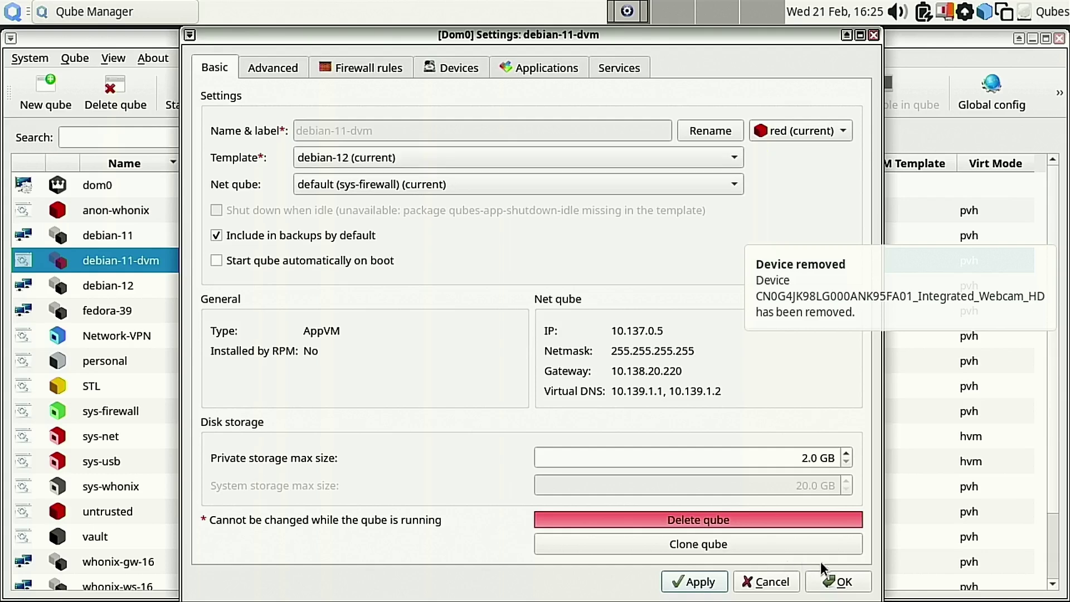
left_click(842, 581)
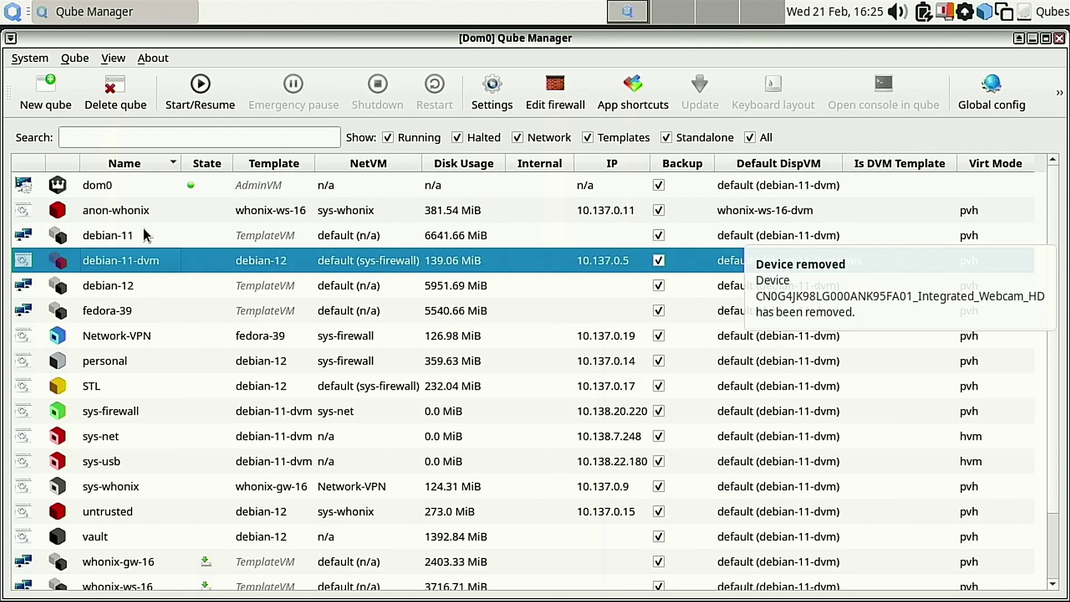
- Rename the debian-11-dvm qube to debian-12-dvm from its settings
right_click(169, 262)
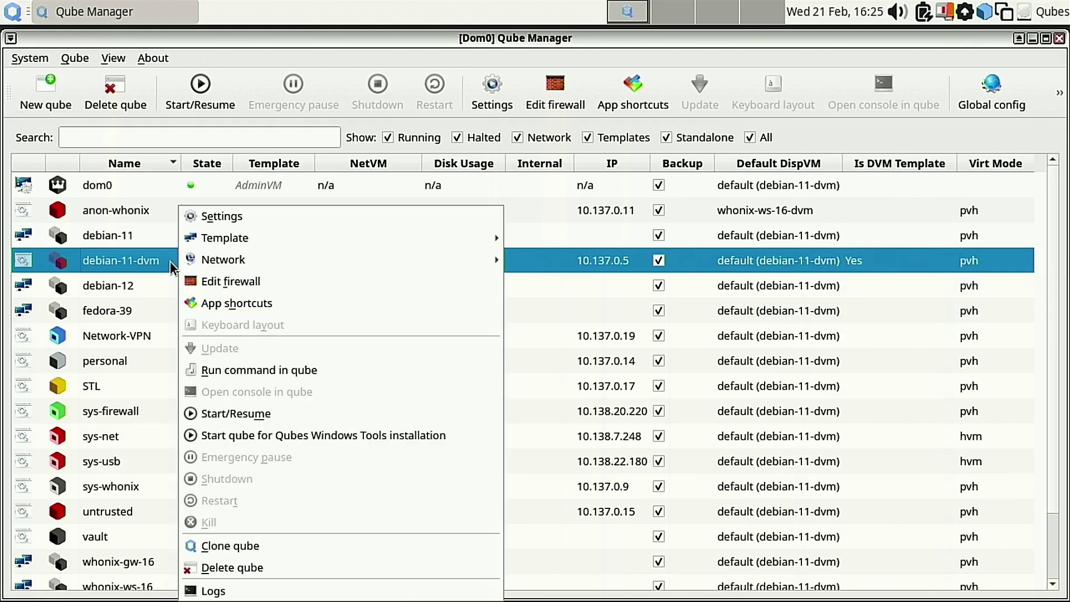
left_click(238, 219)
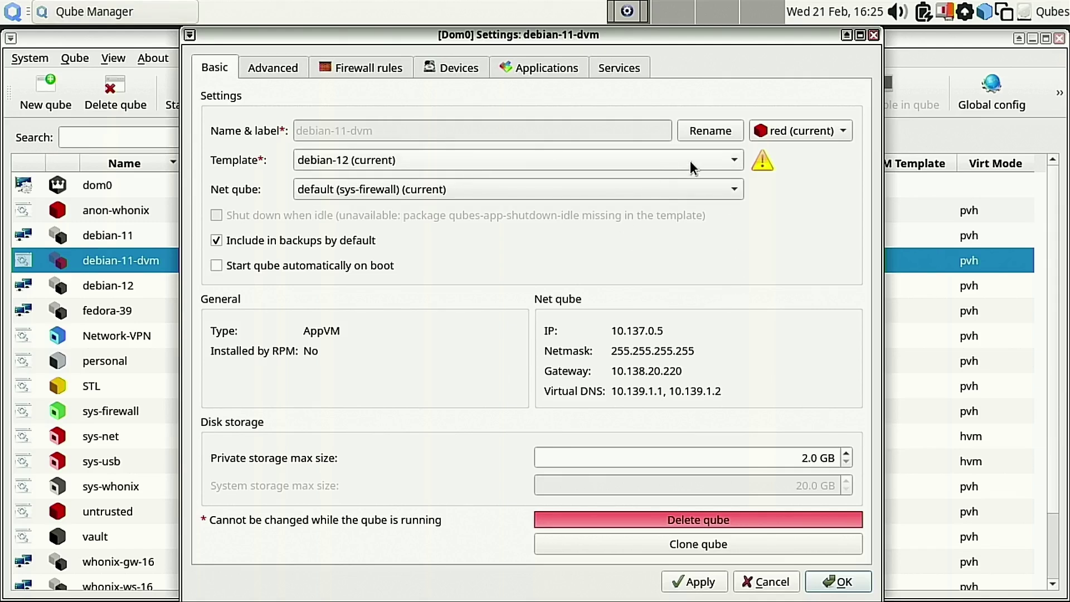
left_click(710, 131)
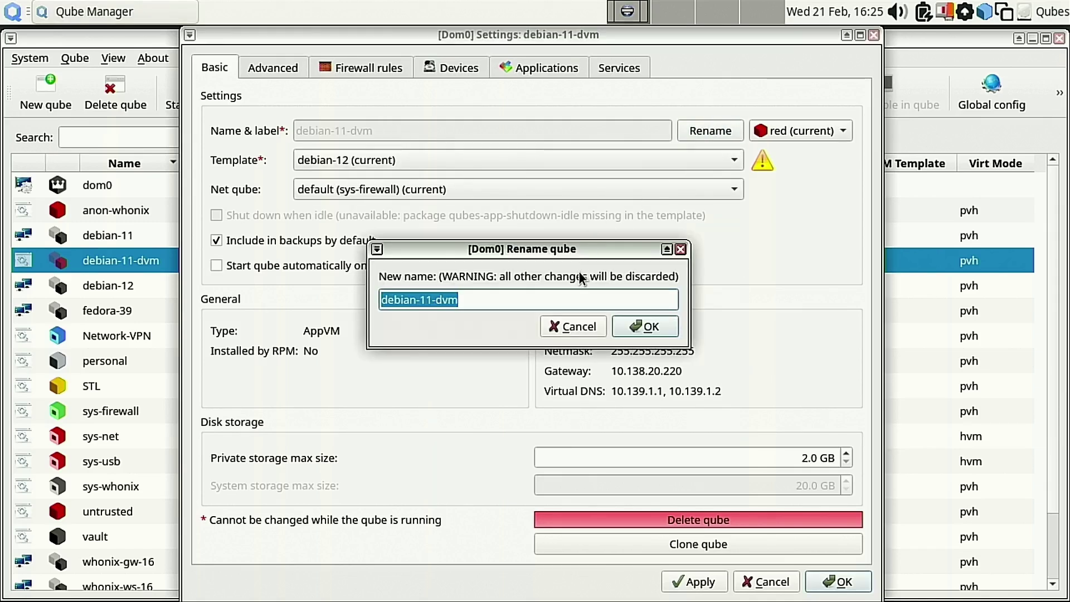
key("Right")
key("Left")
key("Left")
key("Left")
key("Left")
key("BackSpace")
type("2")
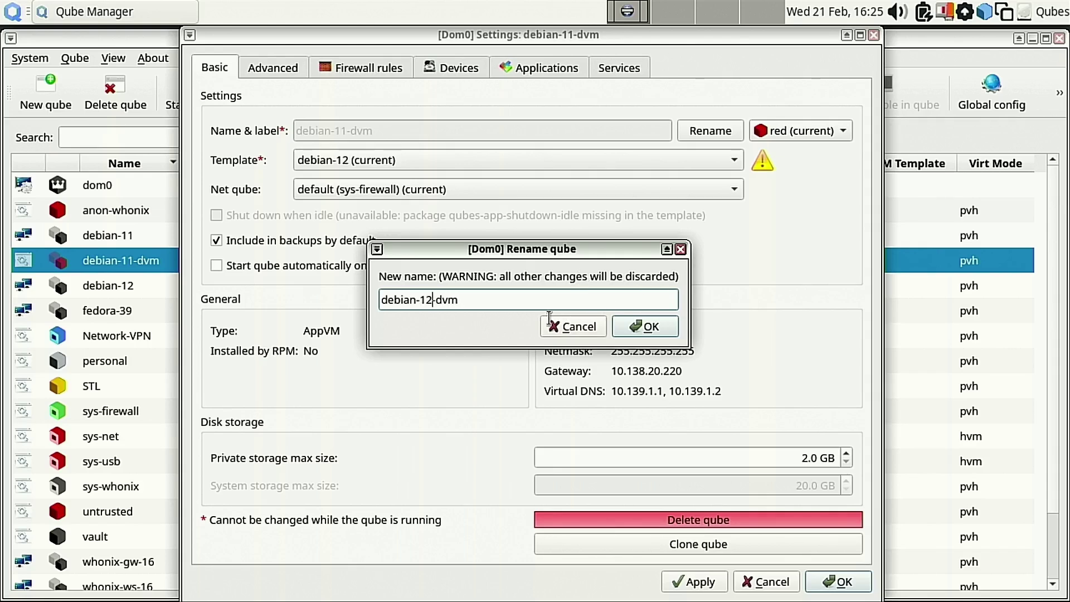
left_click(645, 326)
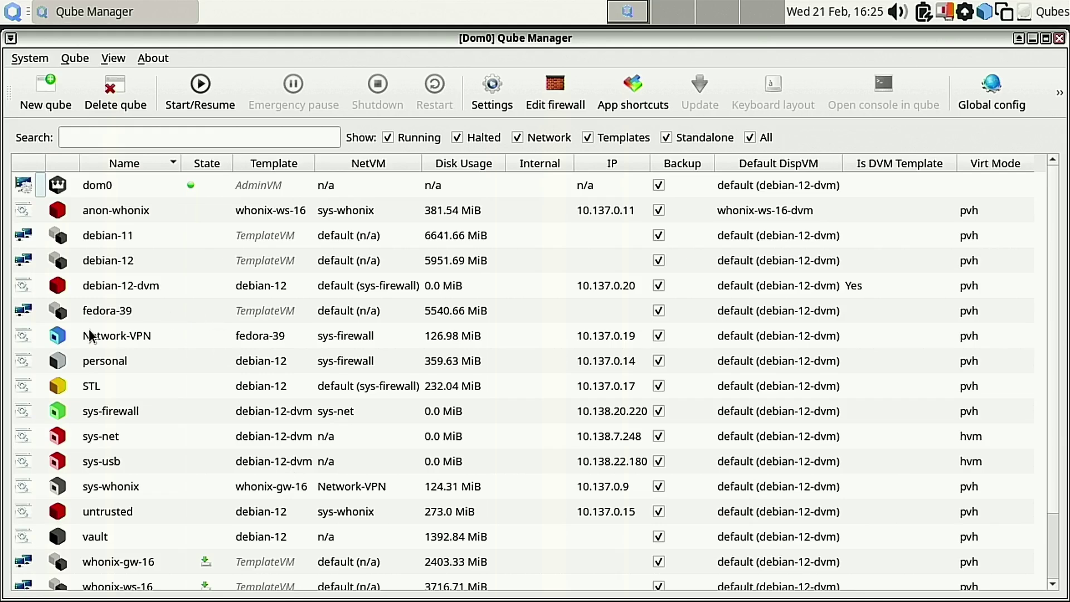
- Start the sys-firewall qube and the sys-usb qube
left_click(113, 411)
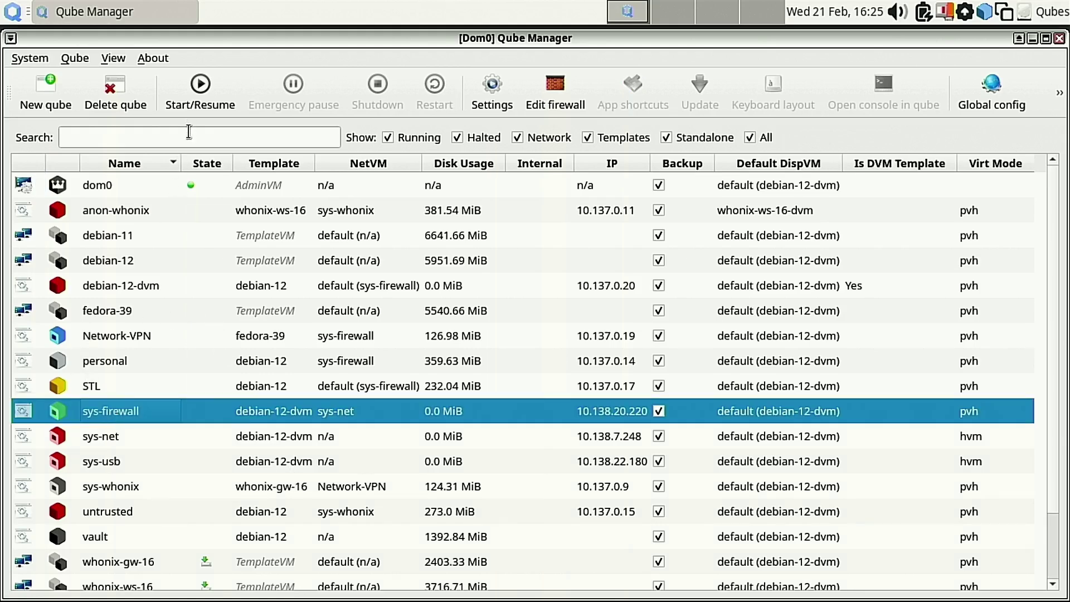
left_click(198, 106)
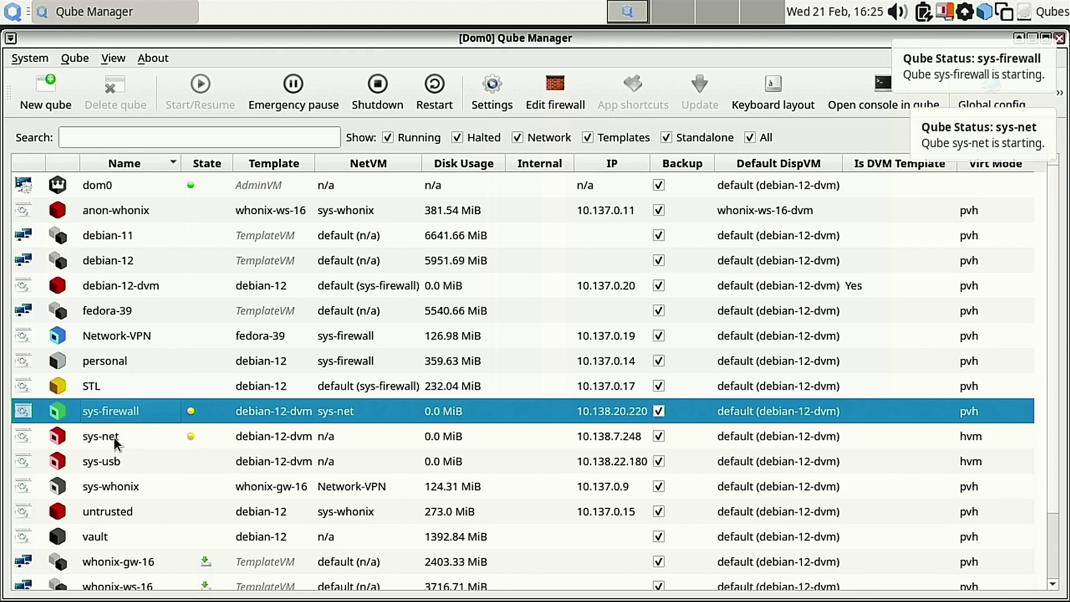
left_click(93, 466)
left_click(201, 86)
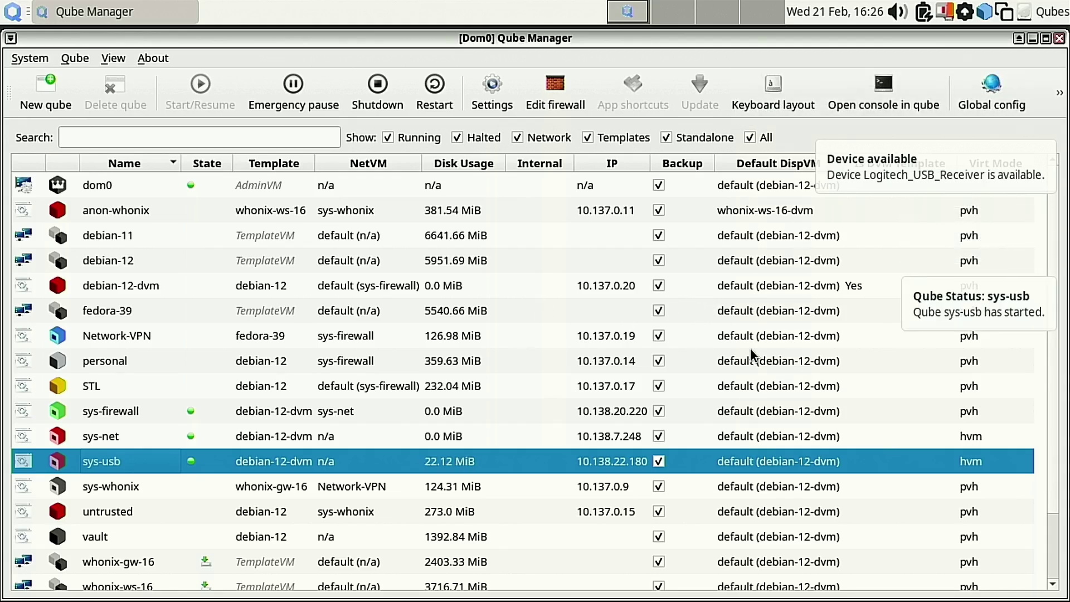
left_click(666, 382)
scroll(406, 326, "down", 2)
scroll(237, 537, "up", 2)
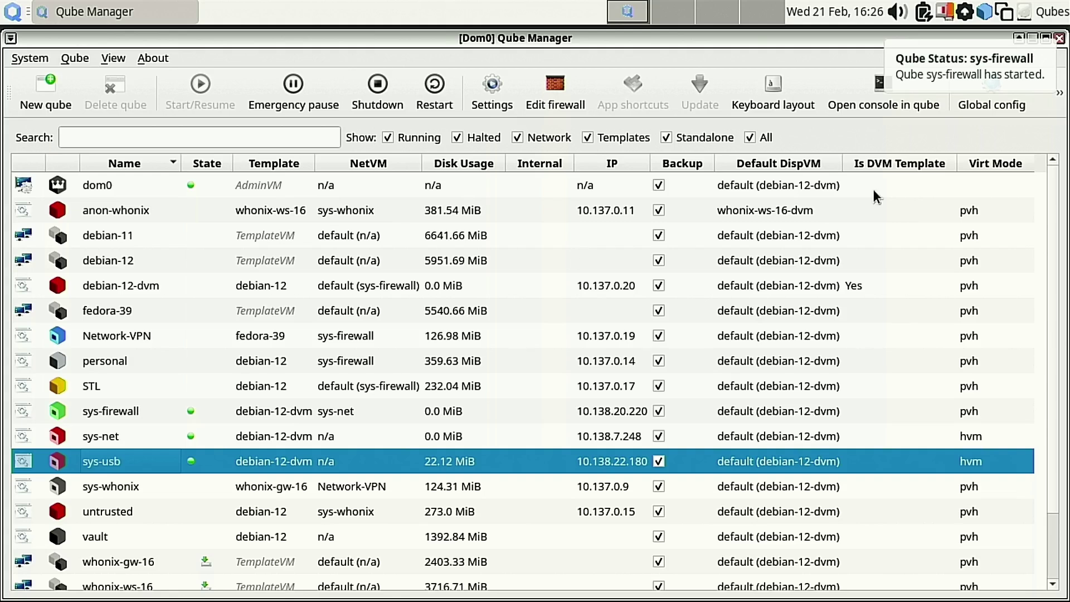
left_click(984, 60)
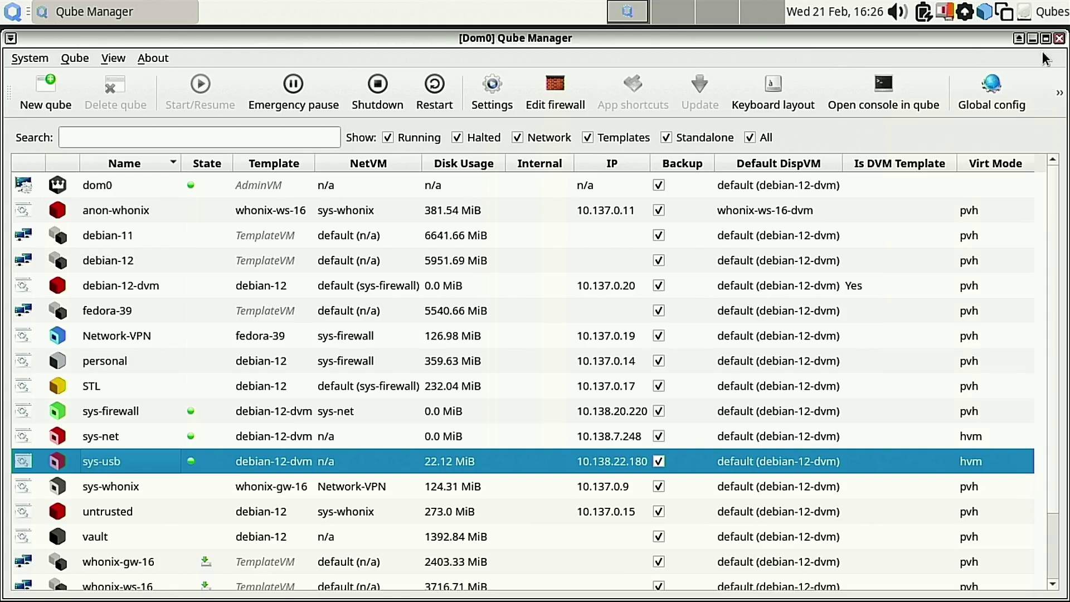
- Shut down the whole Qubes OS system from the user session options
left_click(1052, 13)
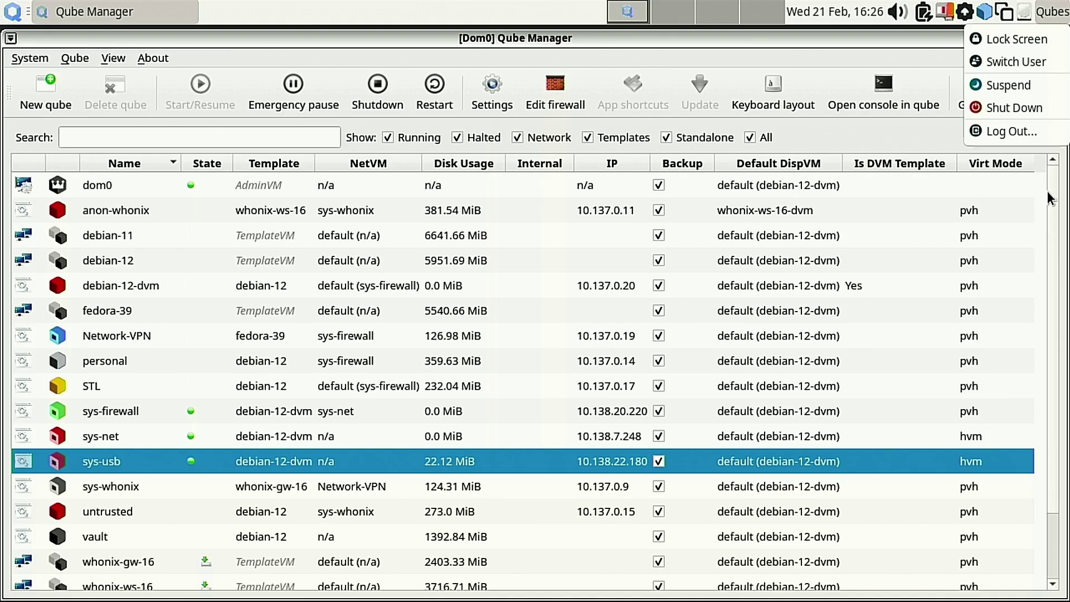
left_click(1040, 110)
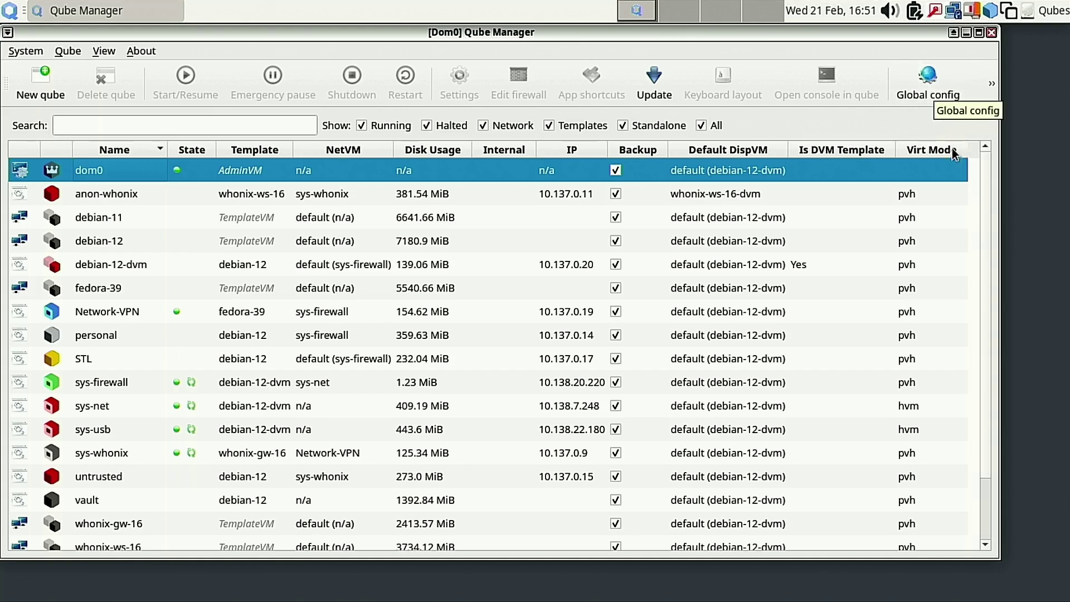
- Set the default template to debian-12 in the global configuration and save the change
left_click(938, 95)
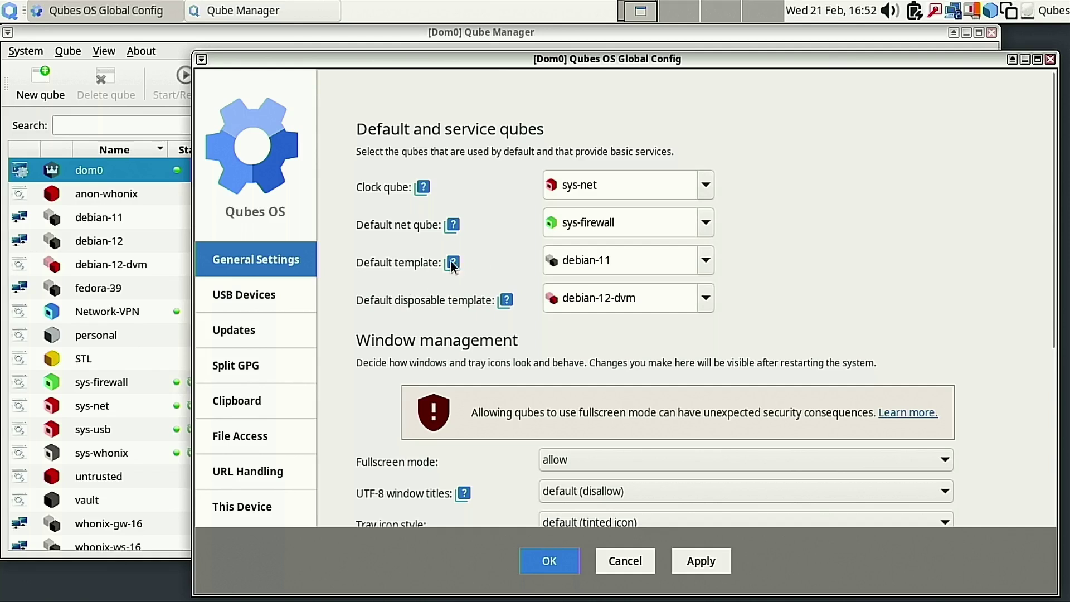
left_click(705, 261)
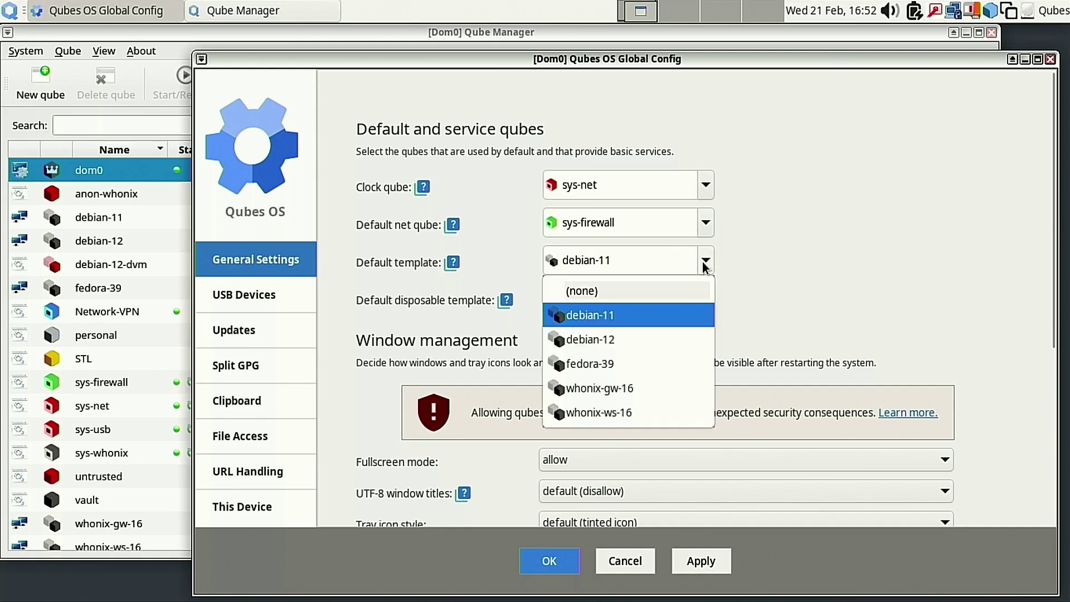
left_click(641, 339)
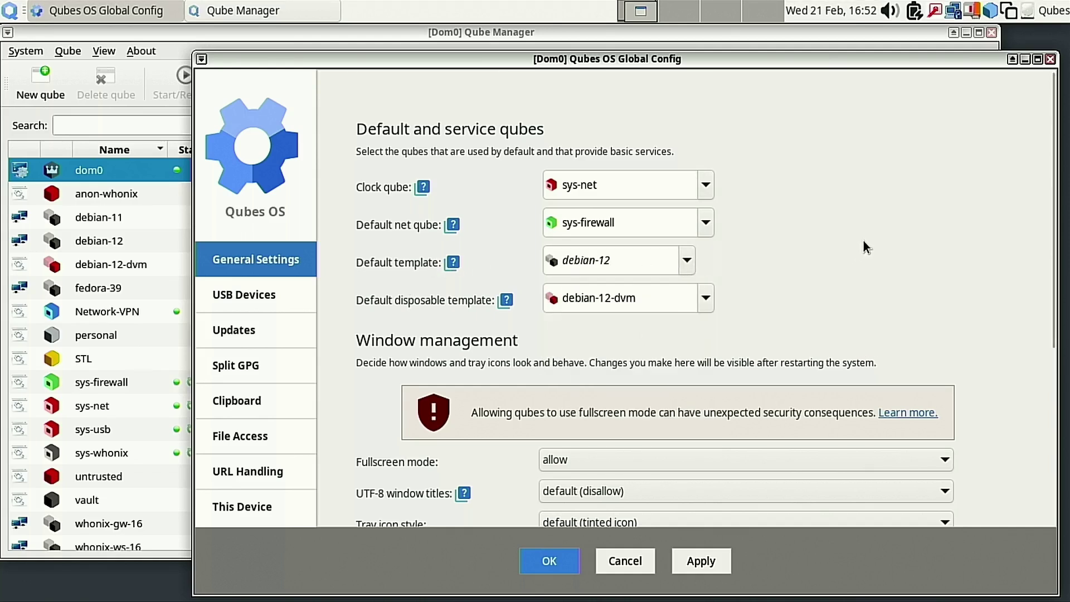
scroll(938, 255, "down", 4)
scroll(882, 229, "up", 3)
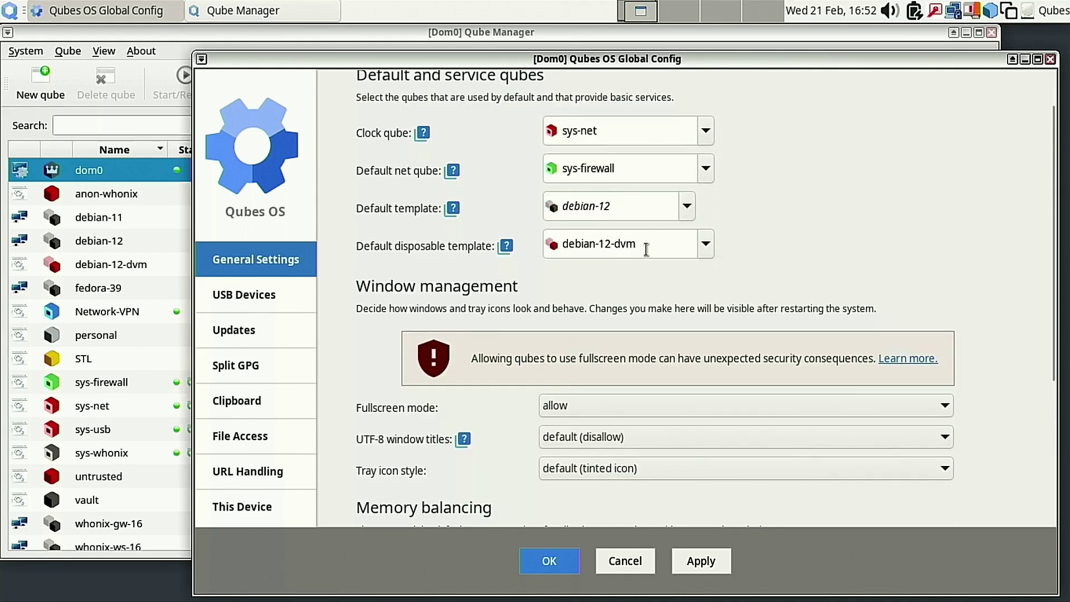
scroll(934, 222, "down", 4)
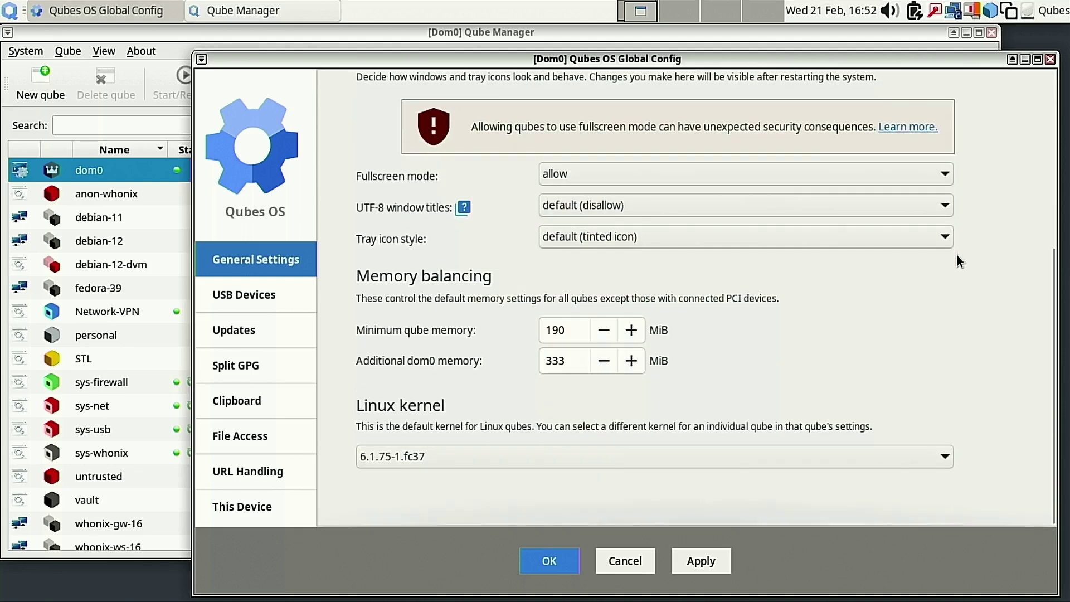
scroll(895, 463, "up", 1)
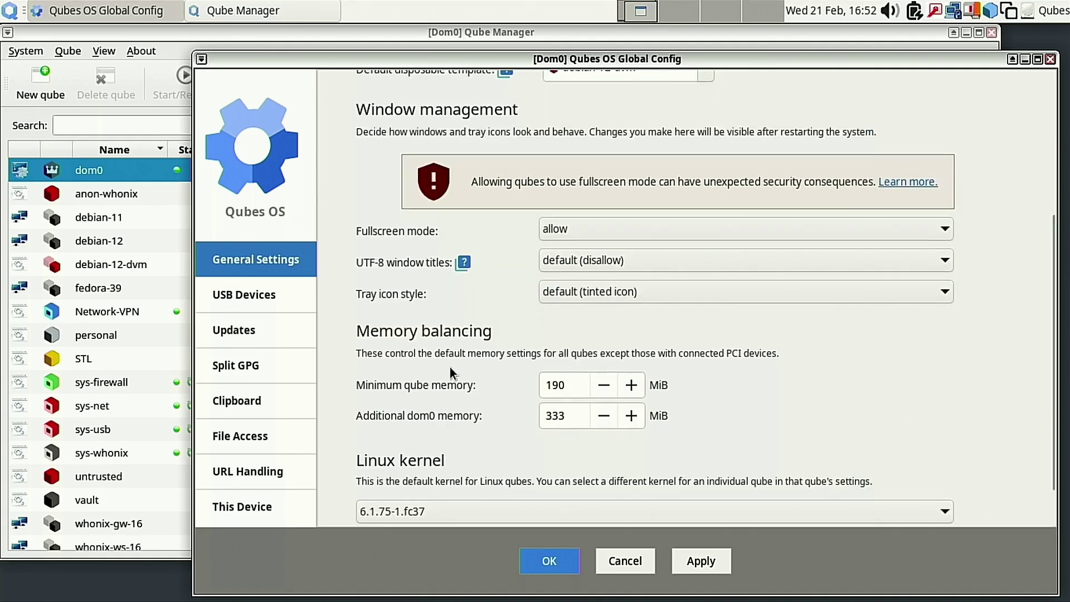
left_click(262, 296)
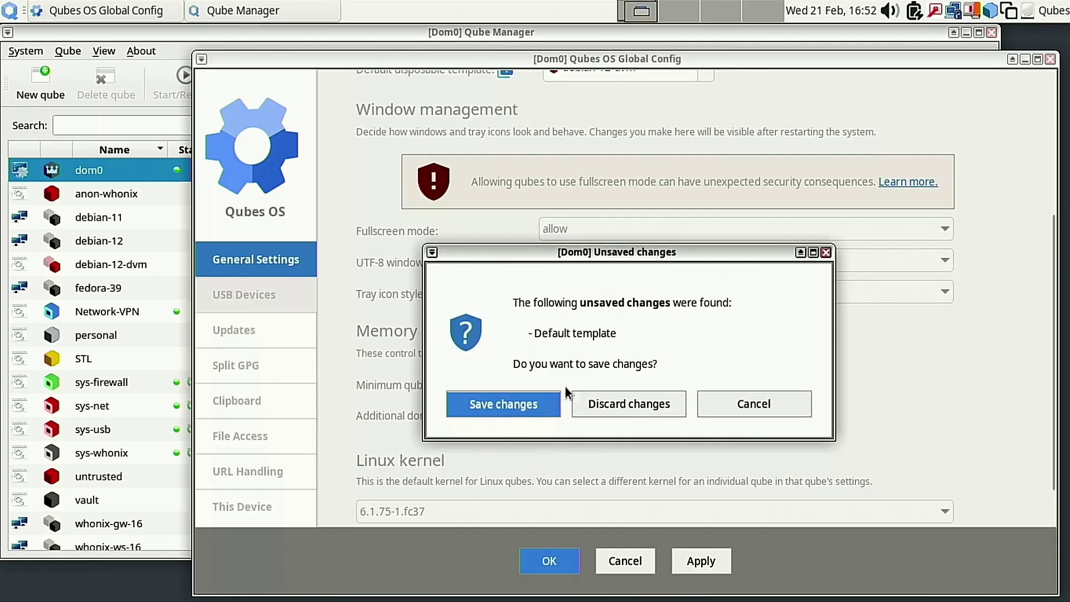
left_click(514, 405)
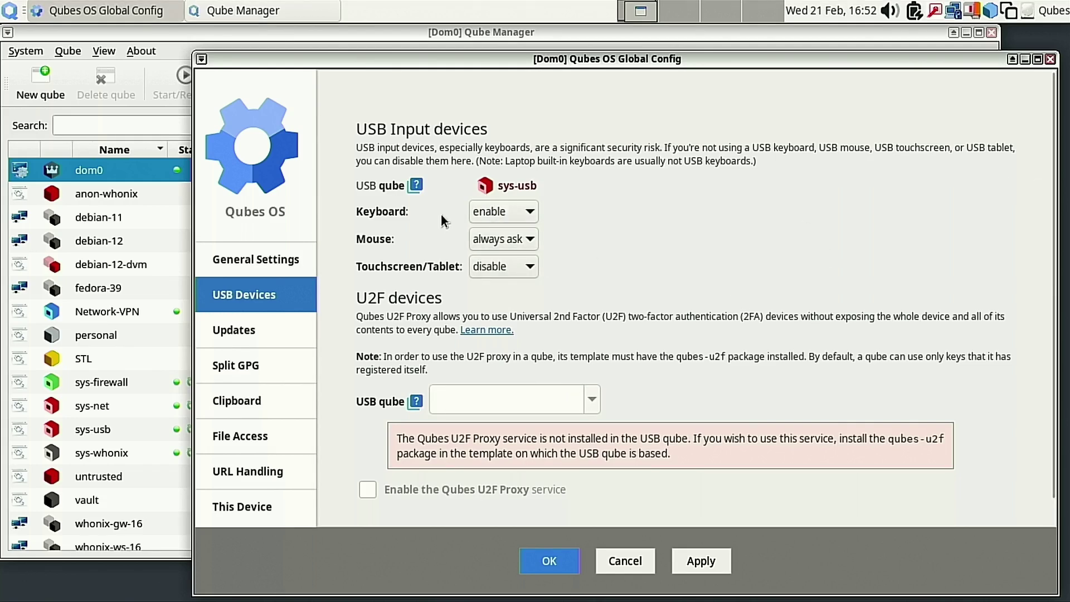
- Set the mouse policy for USB input devices to enable and apply it
left_click(527, 239)
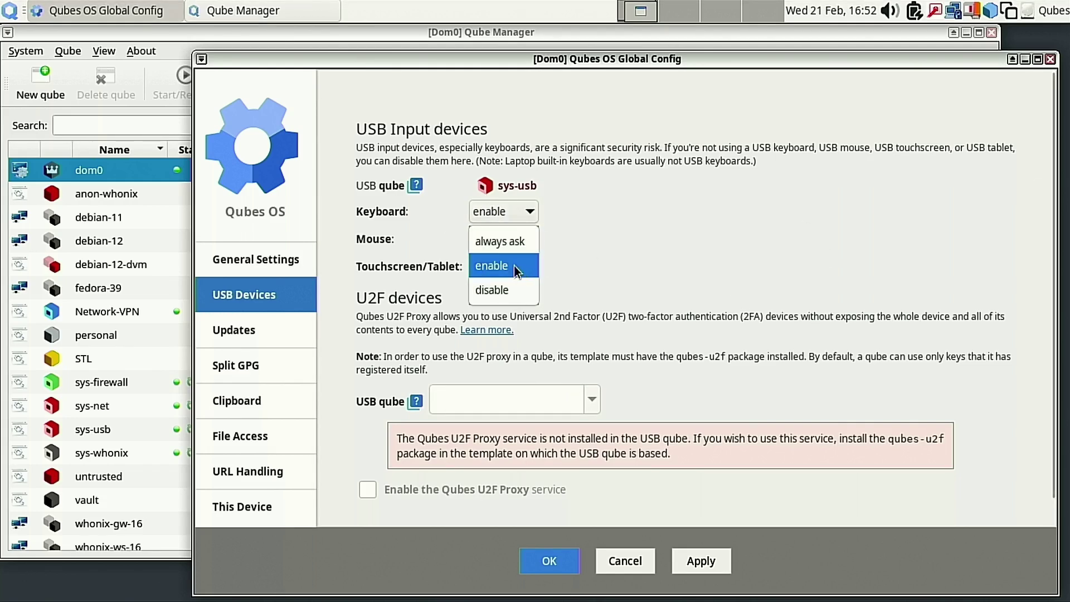
left_click(514, 265)
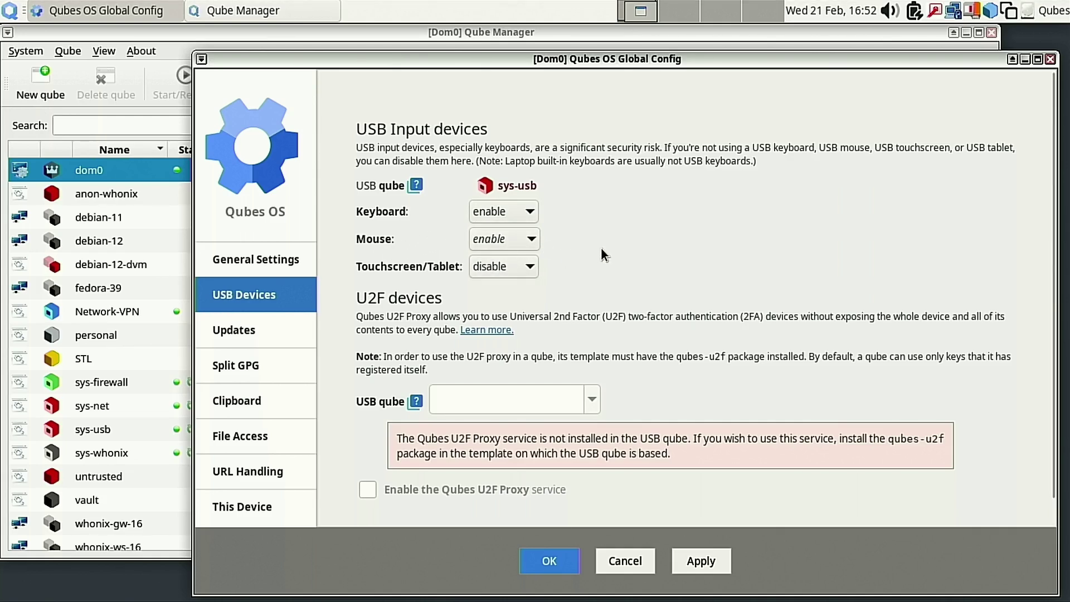
scroll(679, 254, "down", 1)
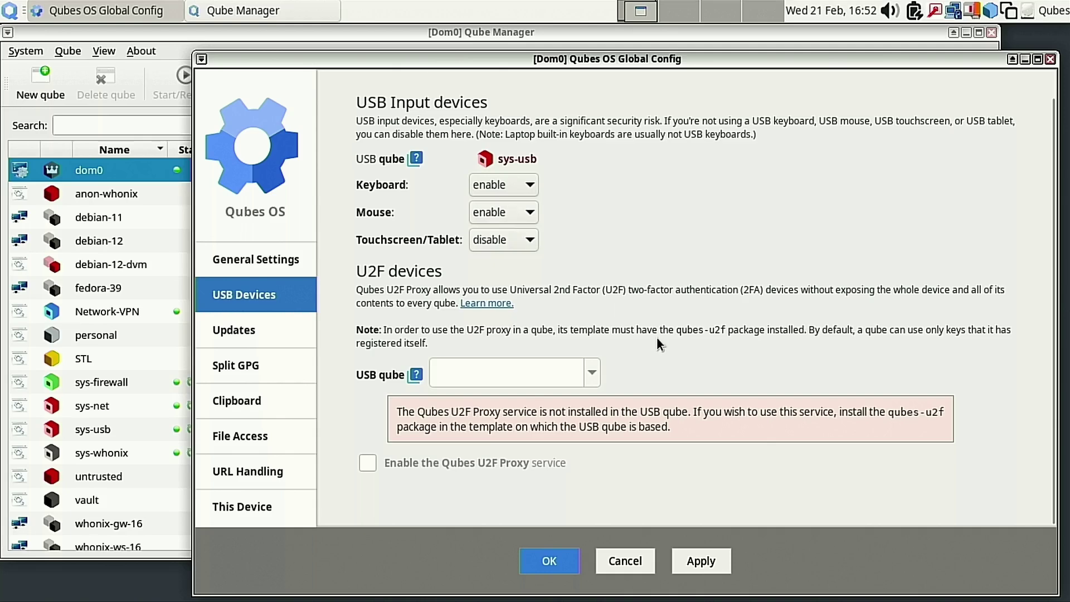
- Review the global settings for updates, Split GPG, clipboard, file access, URL handling and device information, and close the configuration
left_click(268, 329)
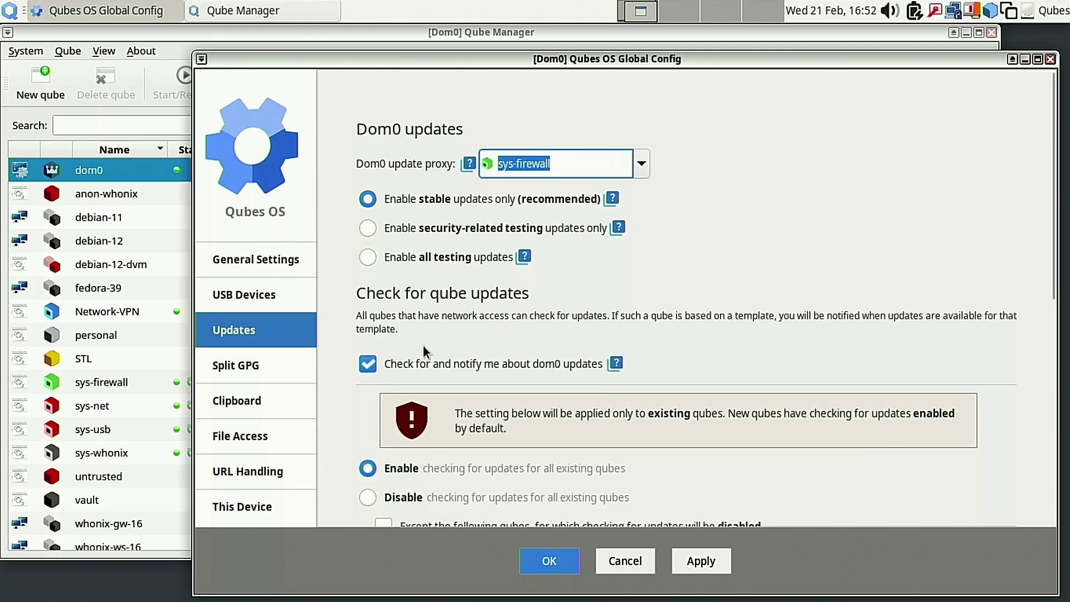
scroll(594, 311, "down", 4)
left_click(235, 353)
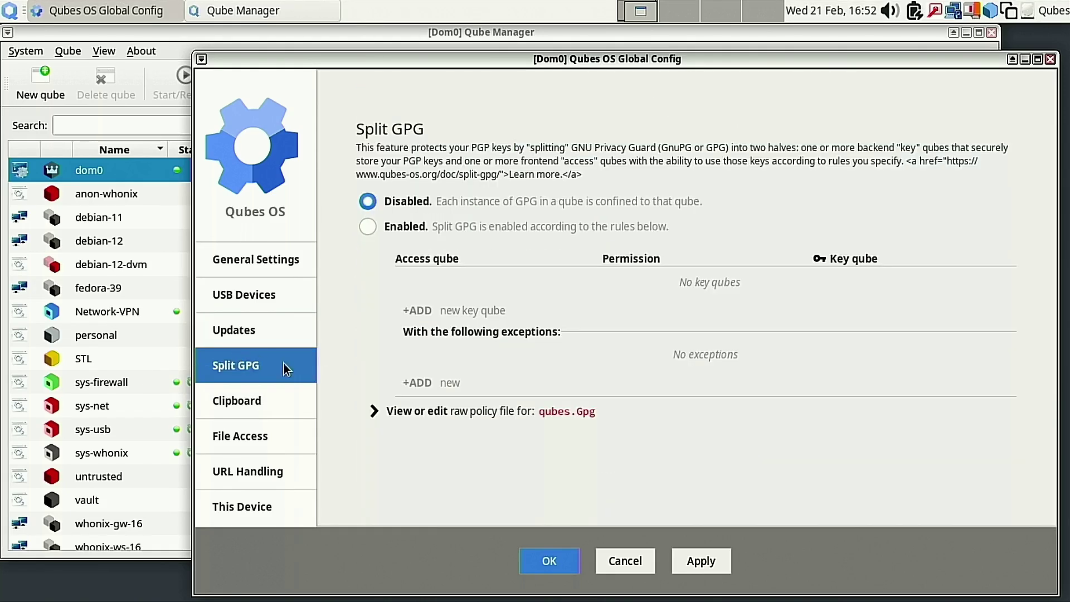
left_click(243, 394)
left_click(247, 426)
left_click(250, 462)
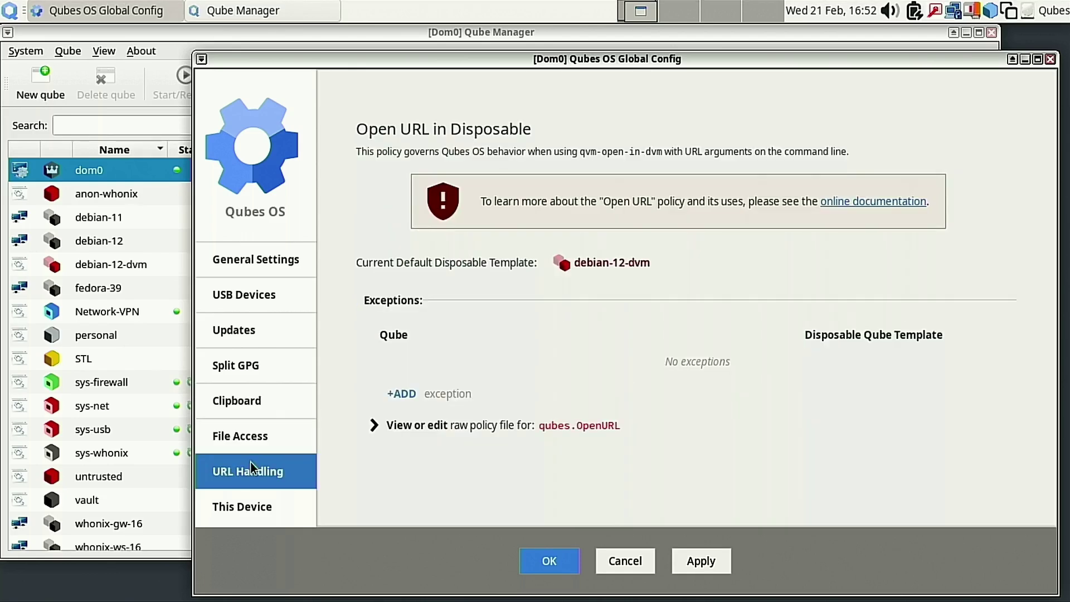
left_click(249, 499)
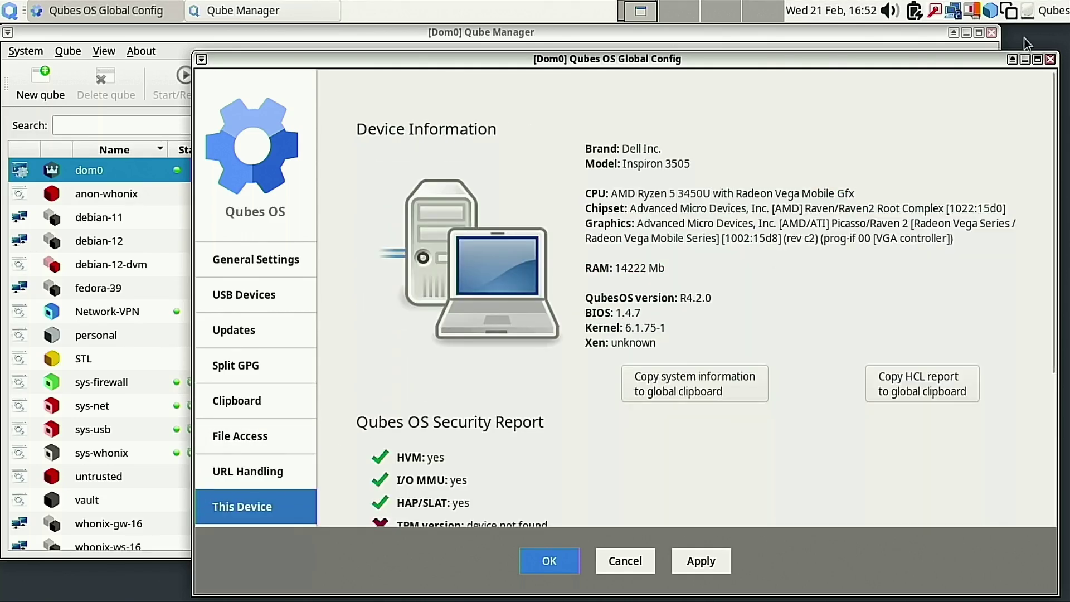
scroll(840, 296, "down", 3)
scroll(831, 299, "up", 3)
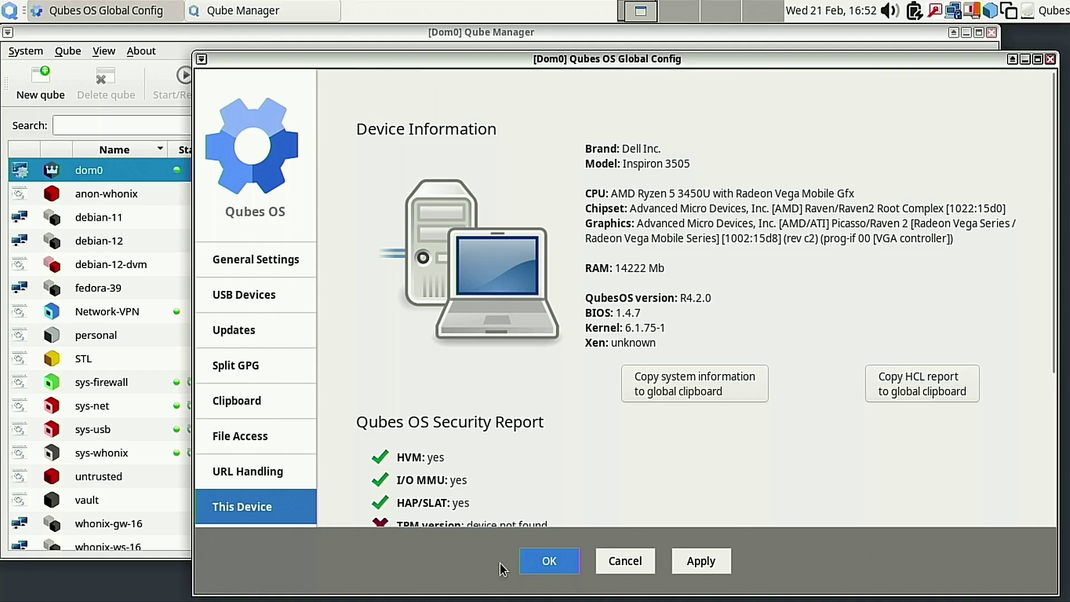
left_click(549, 561)
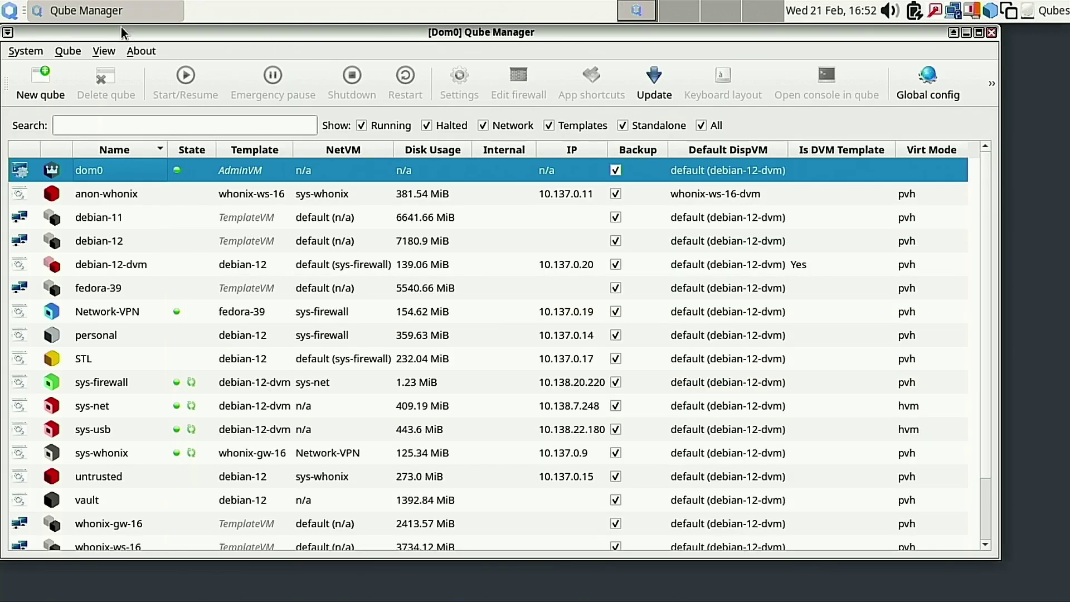
- Open the Qubes Template Manager from the Qubes tools
left_click(22, 14)
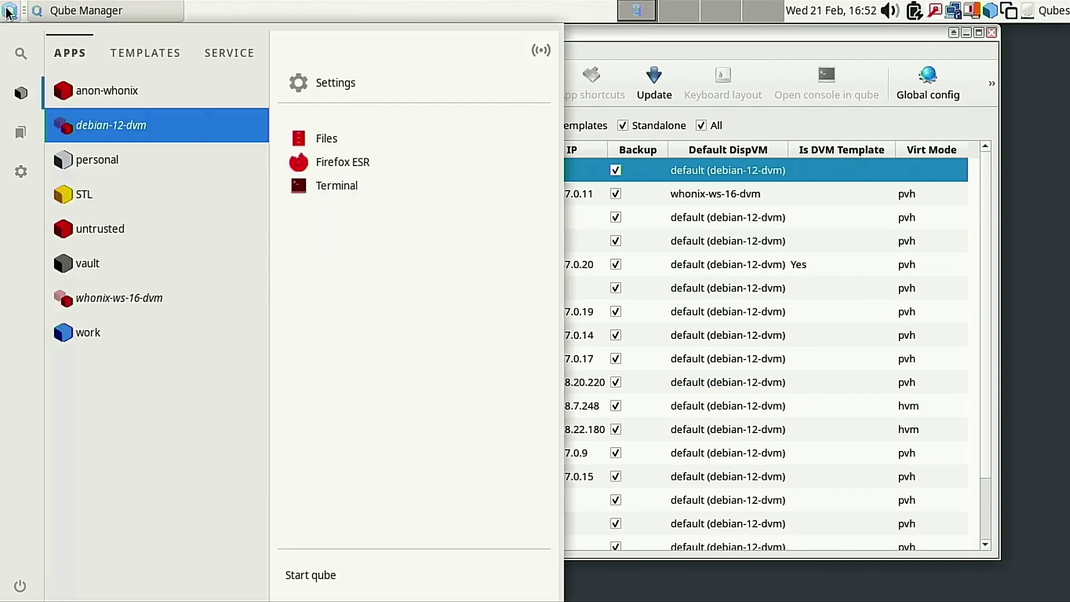
left_click(15, 134)
left_click(21, 170)
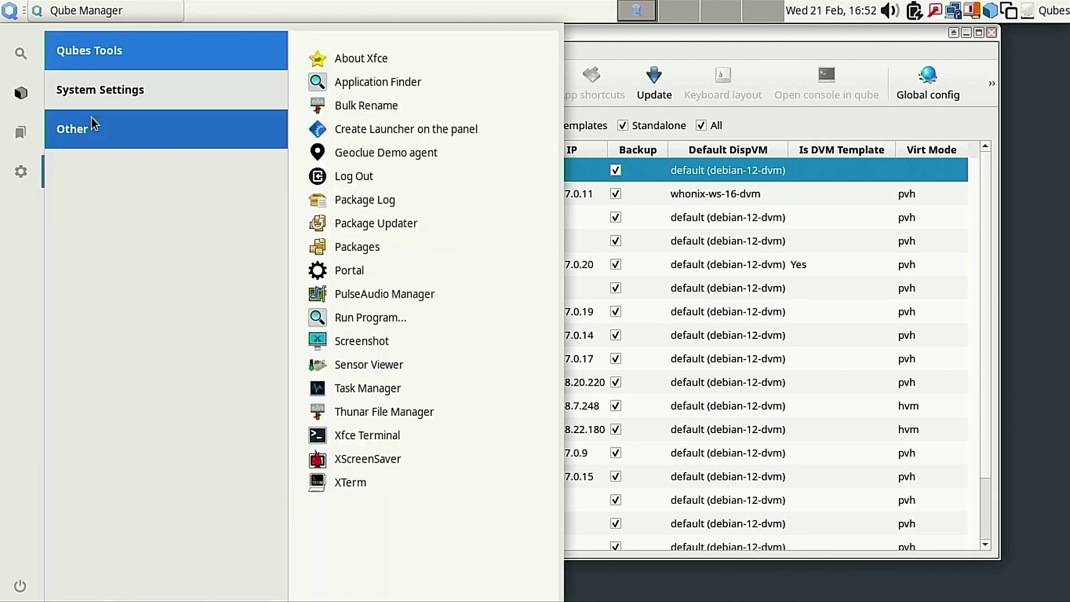
left_click(109, 65)
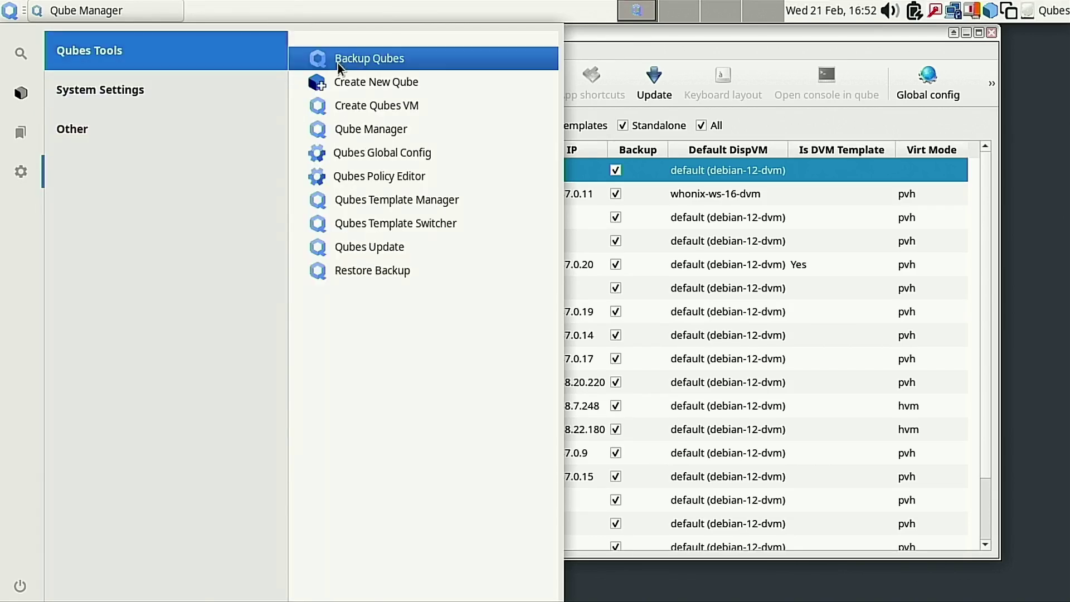
left_click(432, 202)
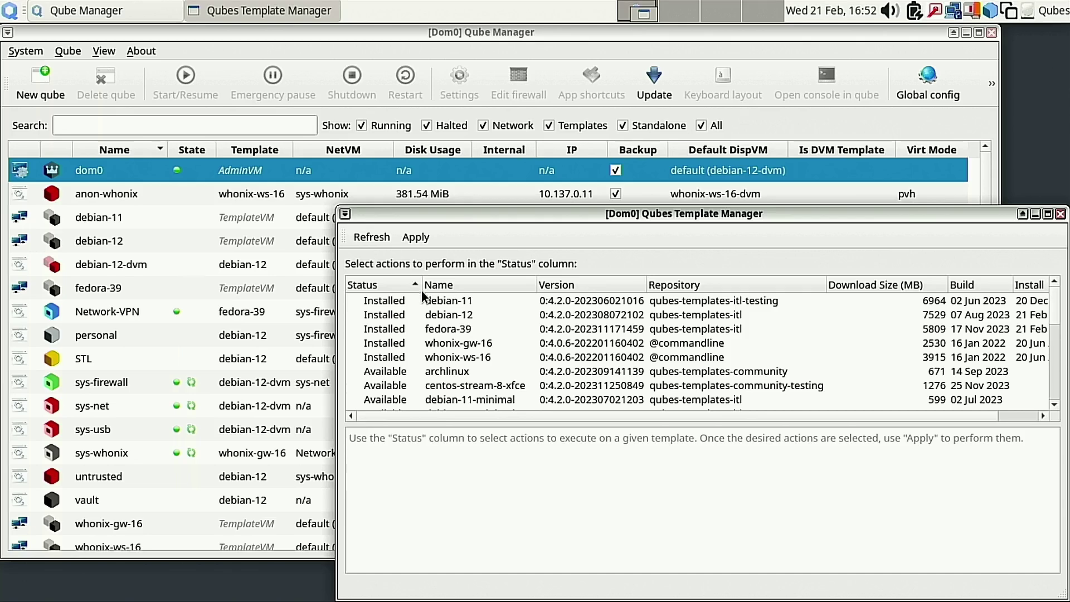
- Mark the installed debian-11 template for removal, apply and confirm the action, and close the Template Manager
left_click(395, 304)
left_click(383, 339)
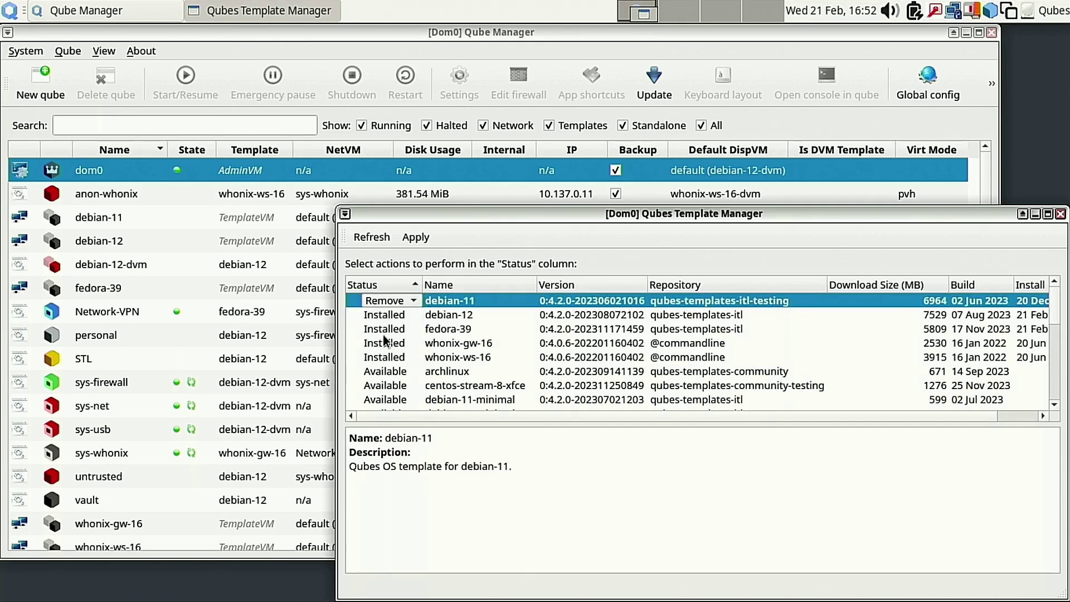
left_click(415, 238)
left_click(650, 378)
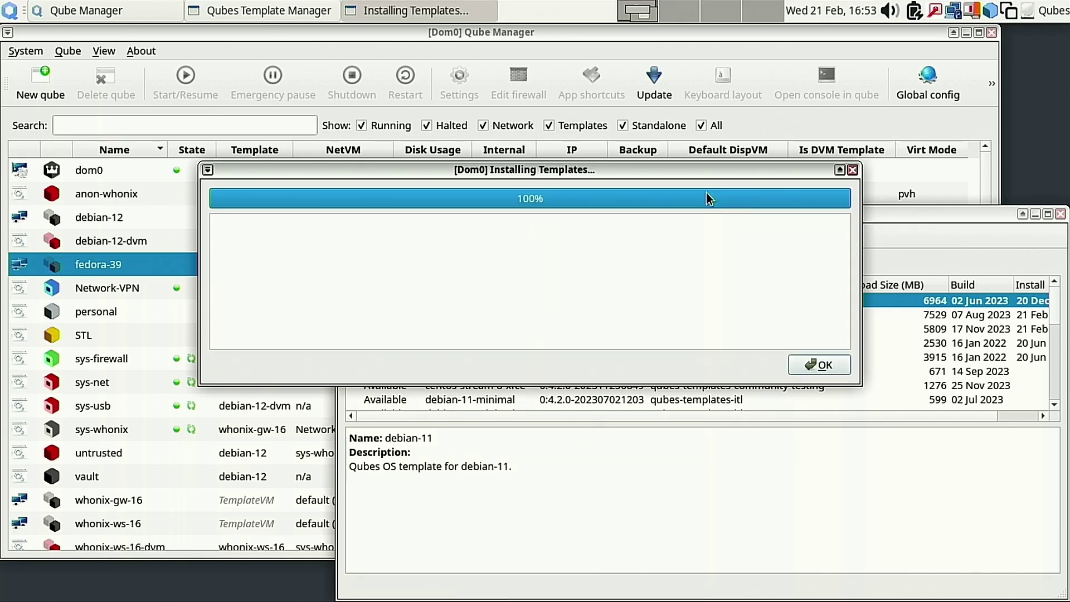
left_click(823, 364)
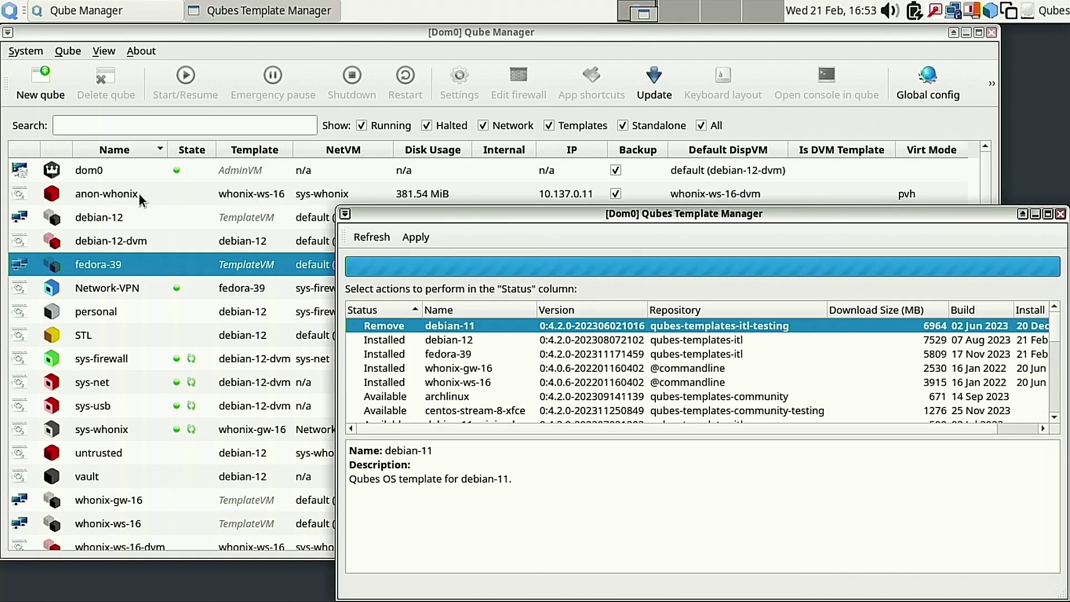
left_click(1061, 213)
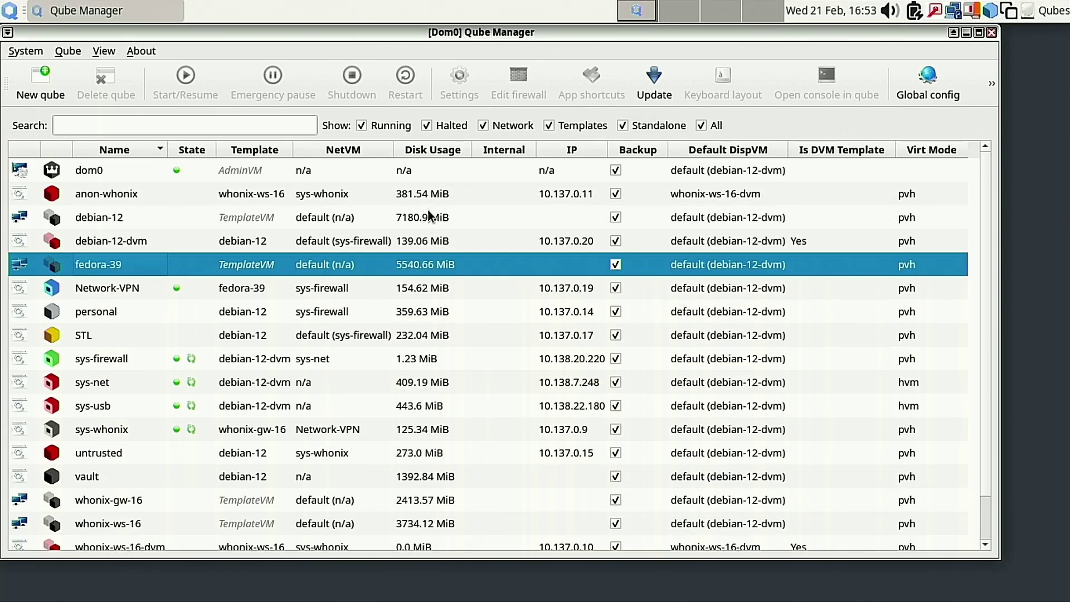
- Check the complete qube list for the templates that the remaining qubes use
scroll(390, 256, "down", 1)
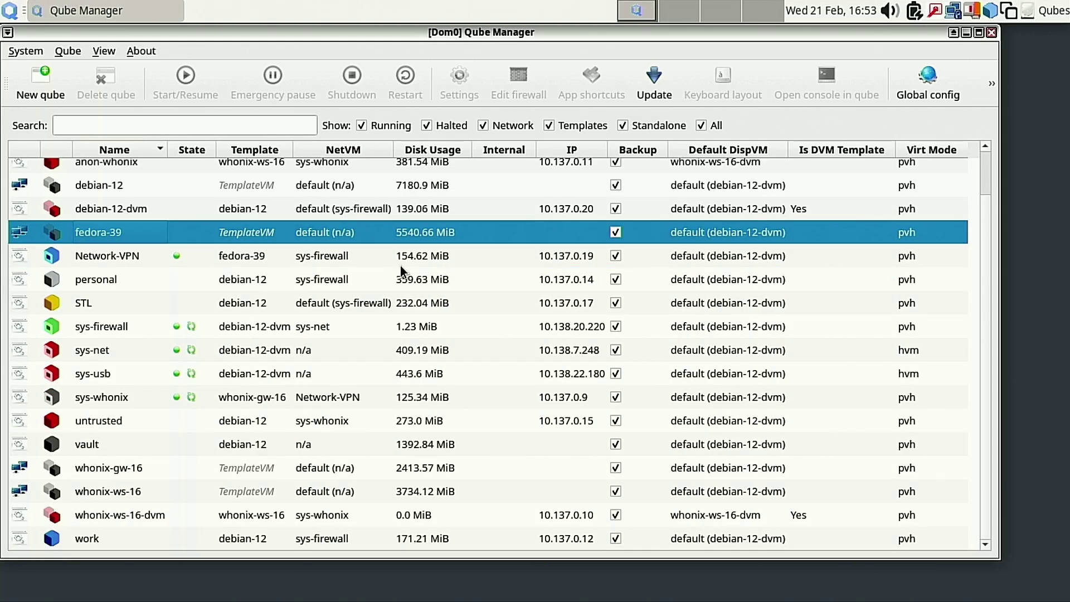
scroll(273, 493, "up", 1)
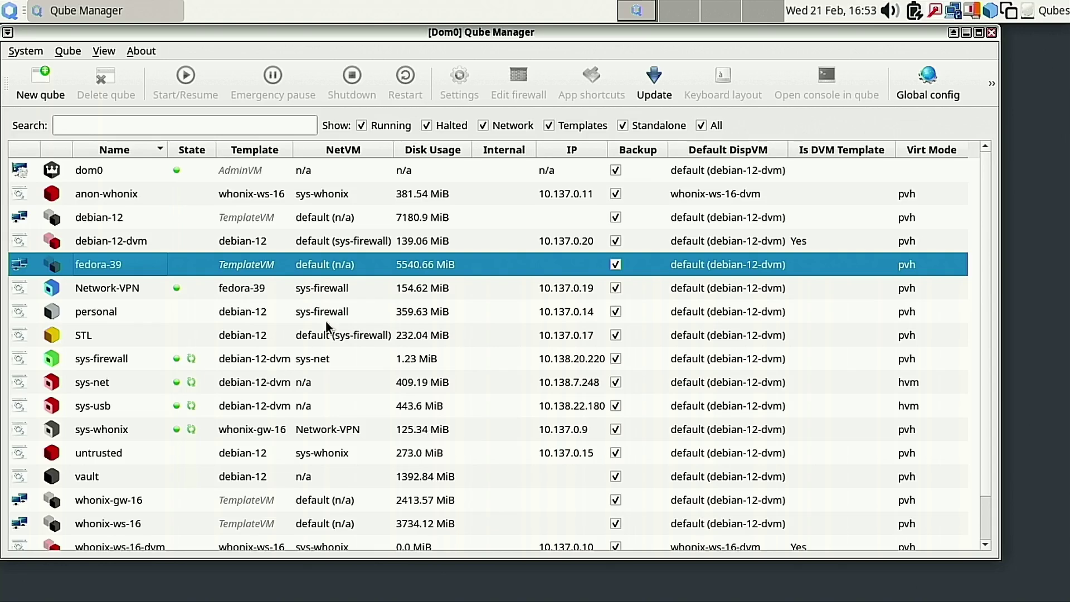
scroll(380, 296, "down", 1)
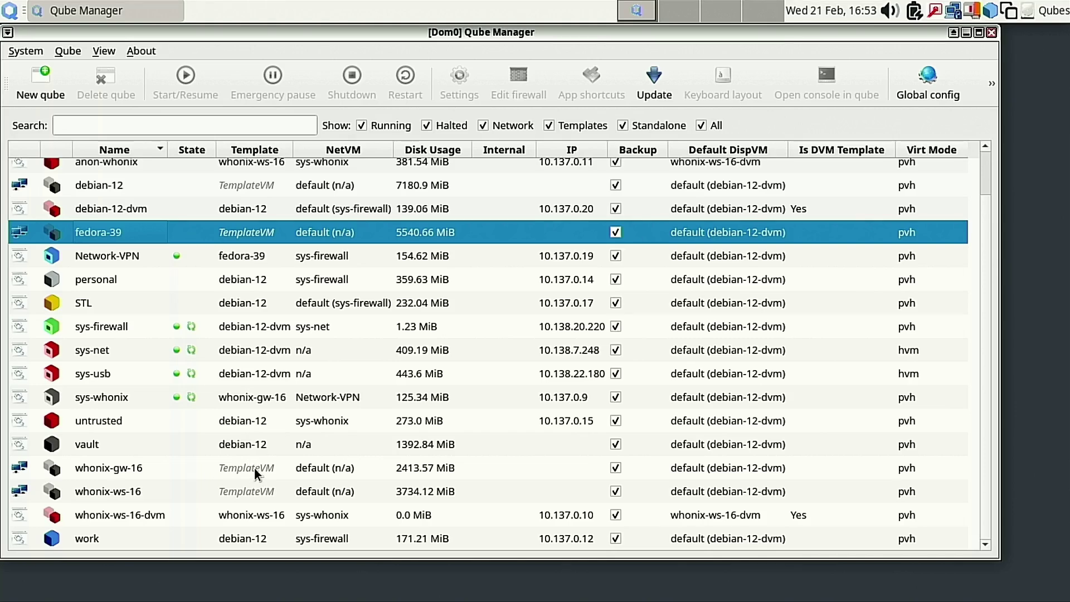
scroll(138, 473, "up", 1)
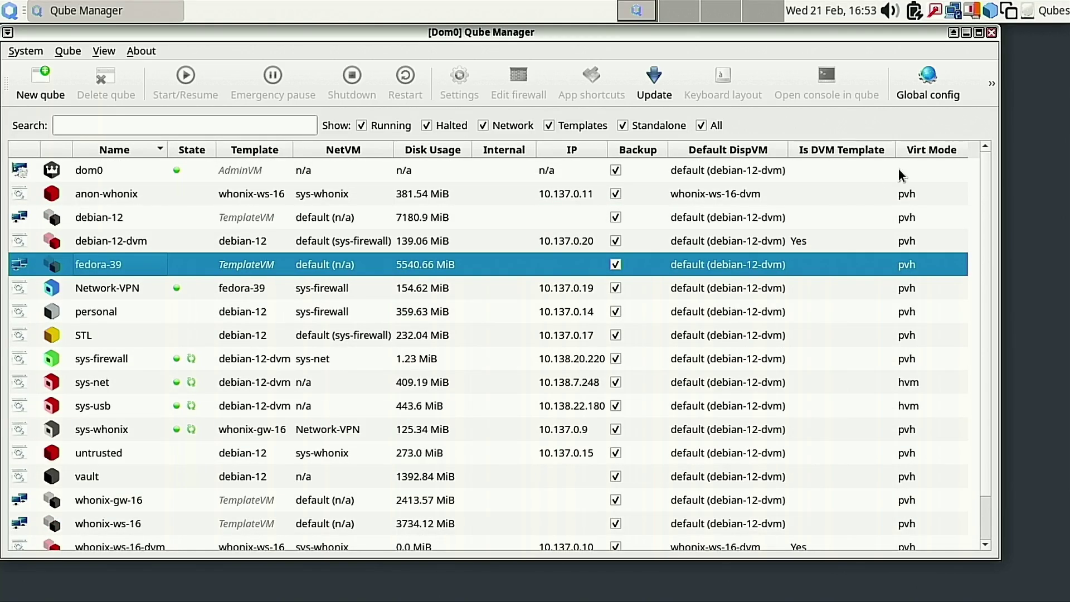